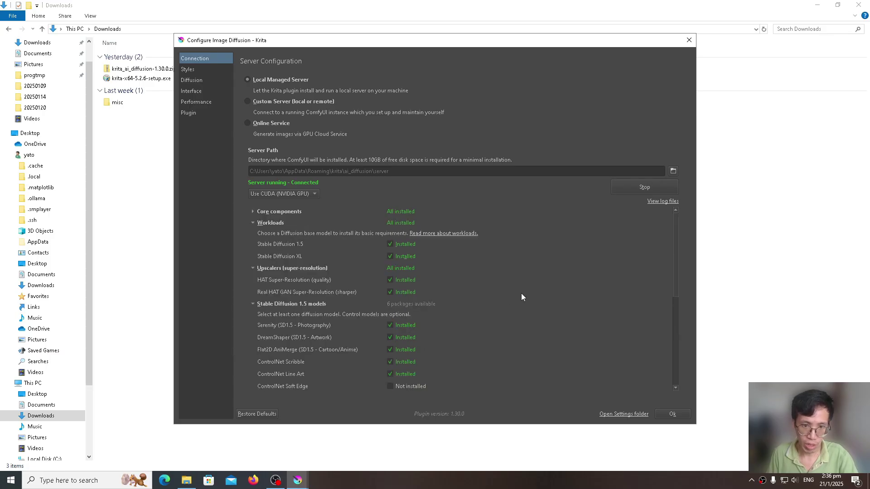
- Review the installable Stable Diffusion model packages, selecting and then deselecting Pixelwave (SDXL - Artwork) for installation
{"action": "scroll", "coordinate": [522, 293], "scroll_direction": "down", "scroll_amount": 5}
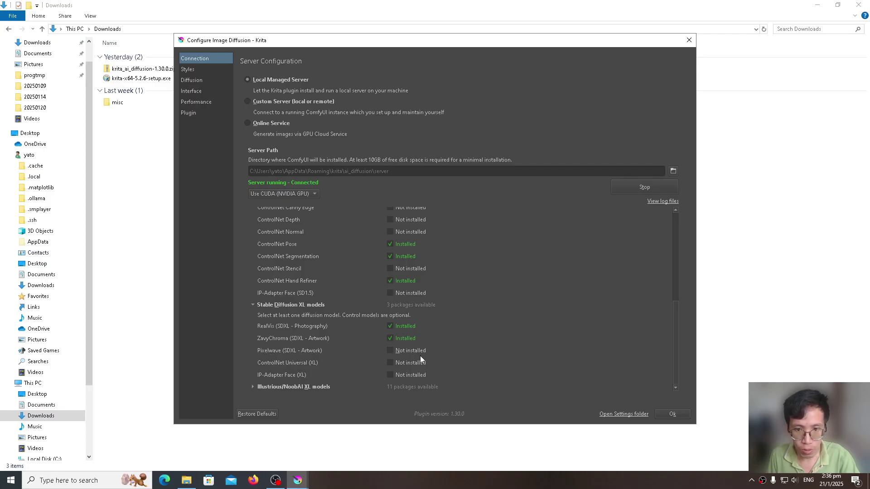
{"action": "left_click", "coordinate": [390, 351]}
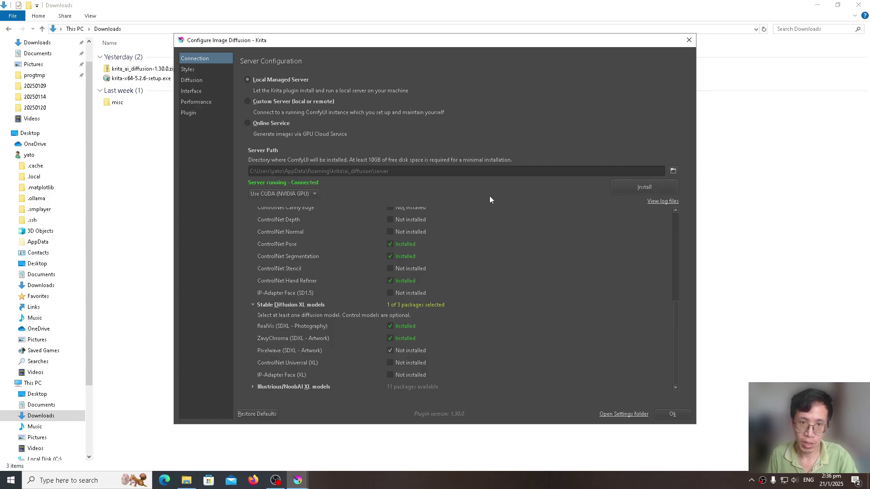
{"action": "left_click", "coordinate": [389, 350]}
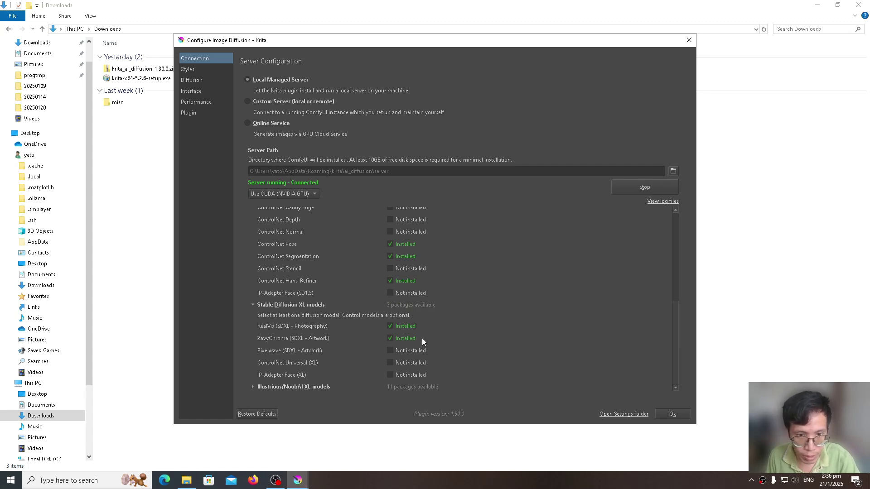
{"action": "scroll", "coordinate": [500, 327], "scroll_direction": "up", "scroll_amount": 2}
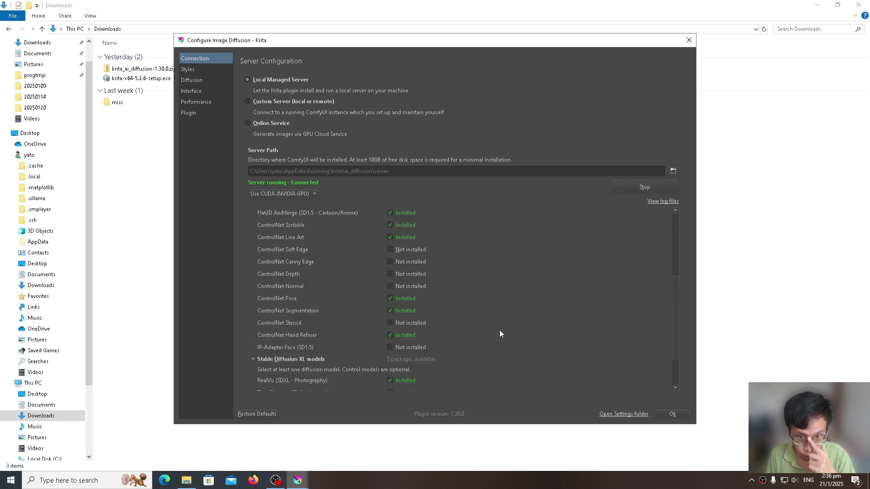
{"action": "scroll", "coordinate": [500, 330], "scroll_direction": "down", "scroll_amount": 2}
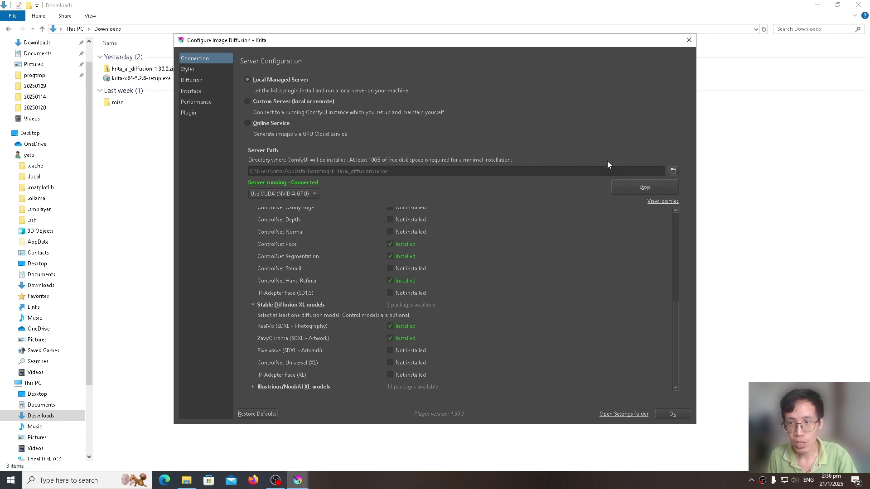
- Copy the full path of the server folder from the Server Path directory chooser without changing the directory
{"action": "left_click", "coordinate": [673, 172]}
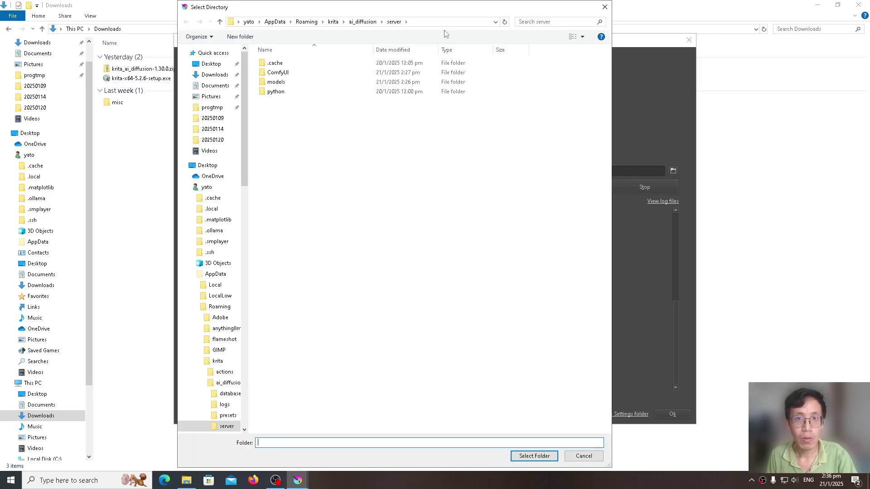
{"action": "left_click", "coordinate": [450, 23]}
{"action": "key", "text": "ctrl+c"}
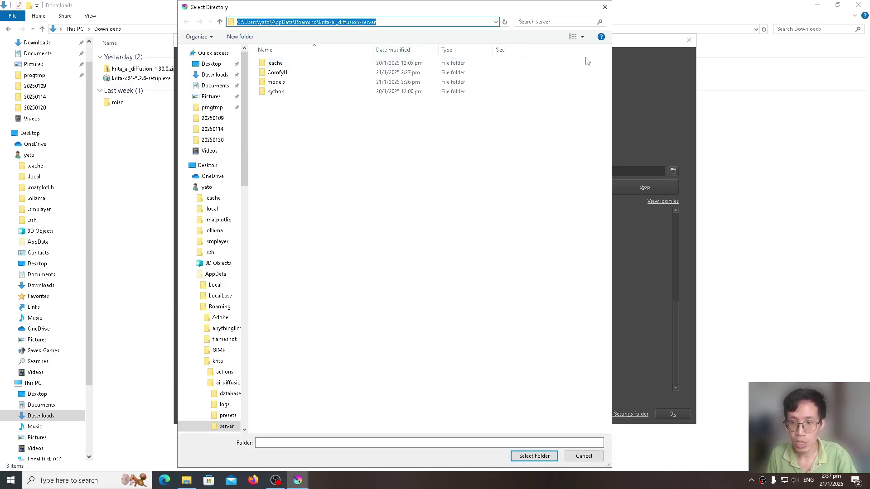
{"action": "left_click", "coordinate": [604, 8]}
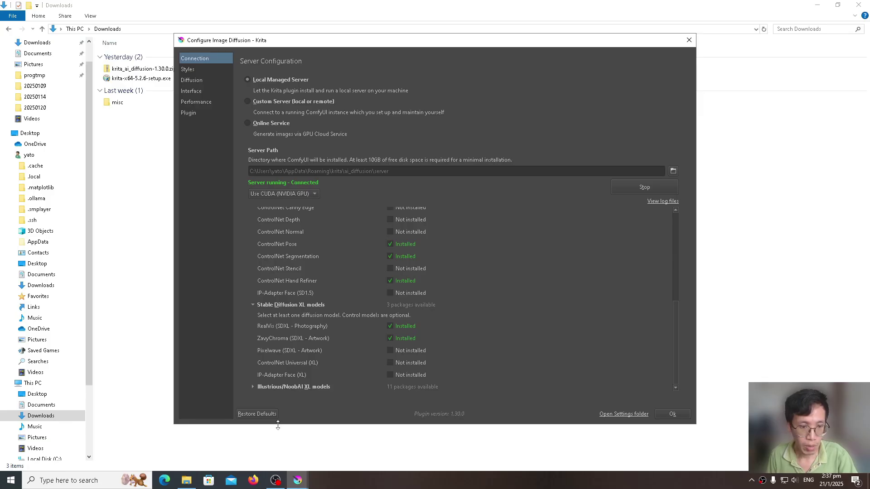
- Switch to File Explorer and open the models\checkpoints folder inside the copied server path
{"action": "left_click", "coordinate": [187, 480]}
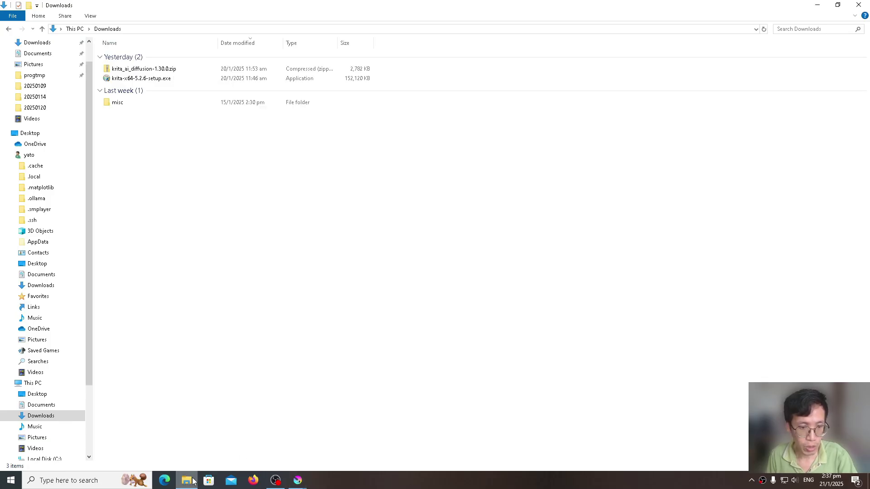
{"action": "left_click", "coordinate": [136, 30]}
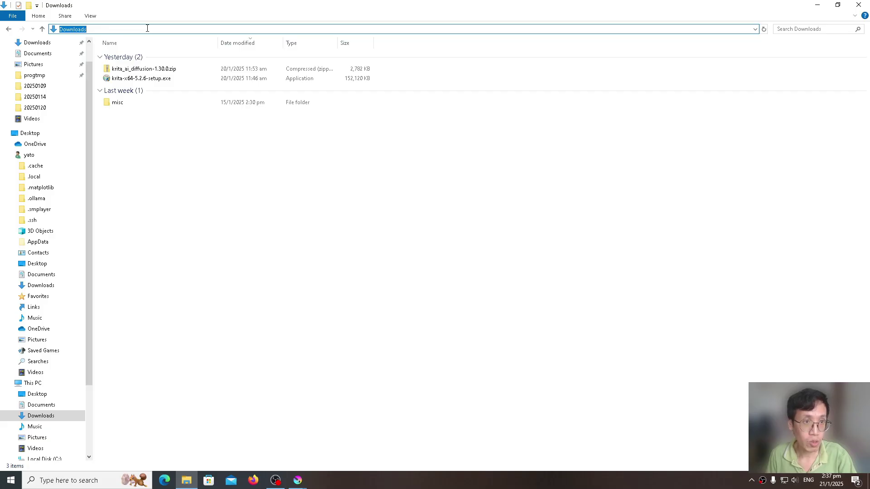
{"action": "key", "text": "ctrl+v"}
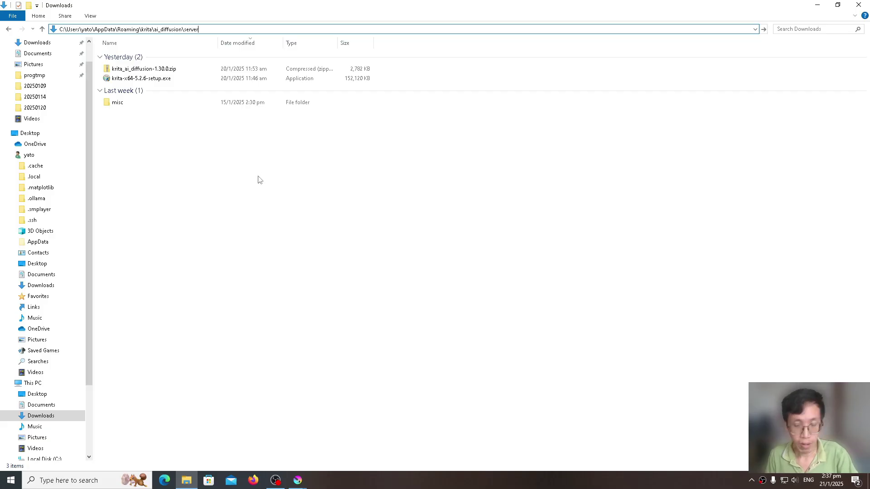
{"action": "key", "text": "Return"}
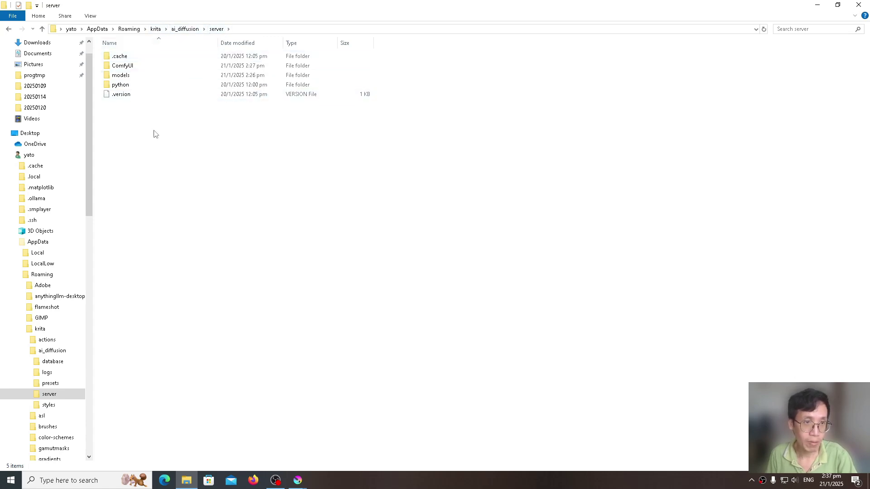
{"action": "double_click", "coordinate": [126, 76]}
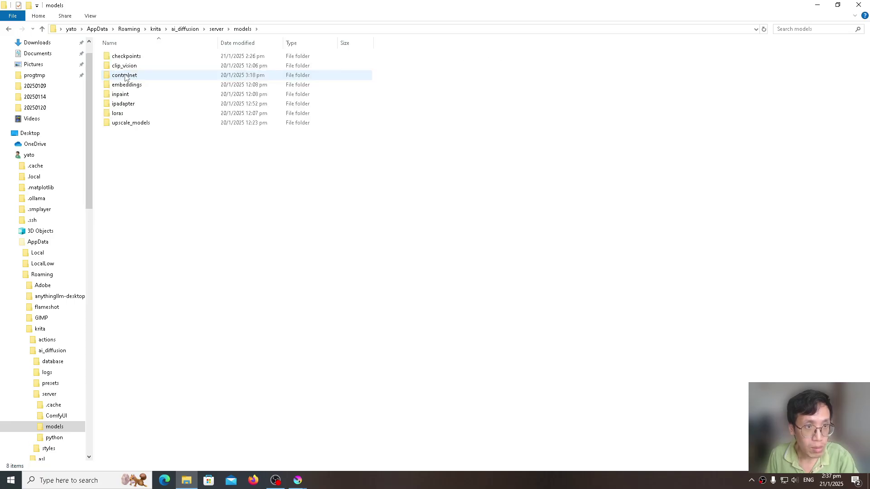
{"action": "double_click", "coordinate": [135, 57]}
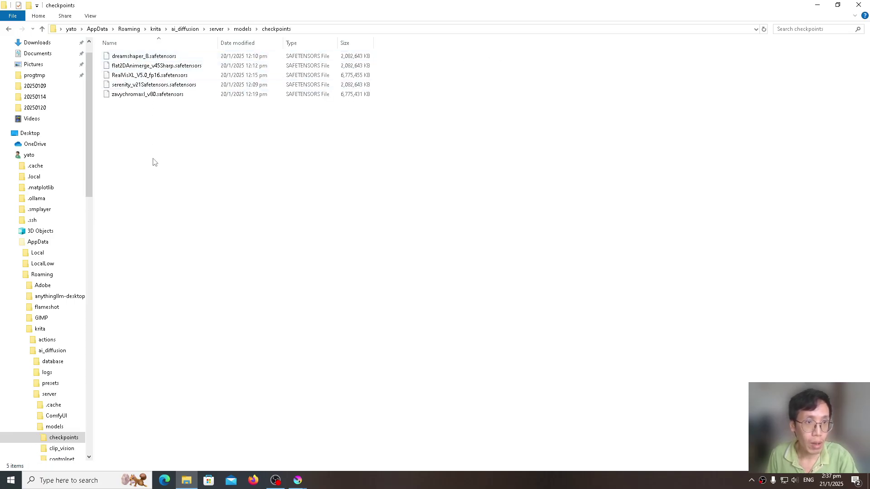
- Move RealVisXL_V5.0_fp16.safetensors from the checkpoints folder to the Downloads folder
{"action": "left_click", "coordinate": [157, 75]}
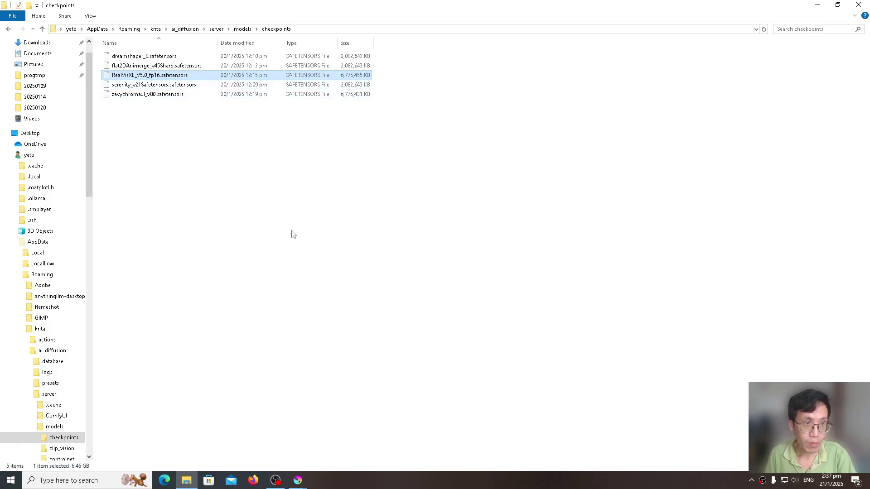
{"action": "left_click", "coordinate": [243, 29]}
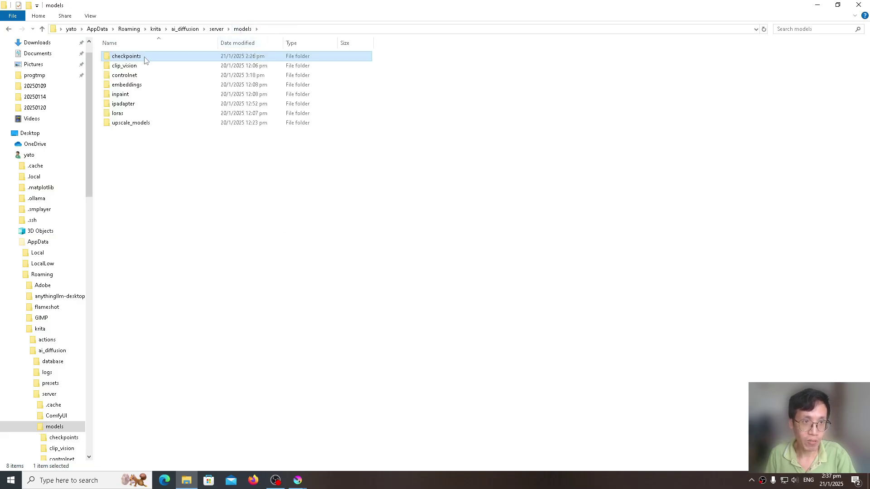
{"action": "left_click", "coordinate": [222, 179]}
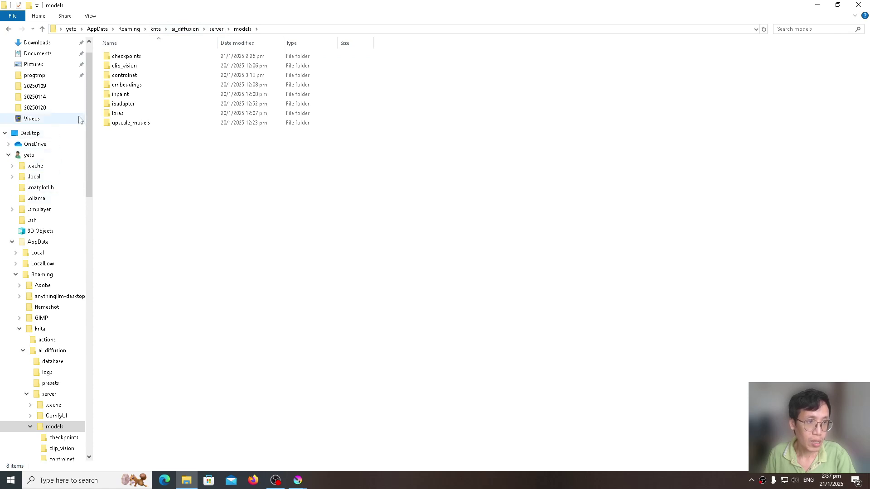
{"action": "scroll", "coordinate": [78, 122], "scroll_direction": "up", "scroll_amount": 1}
{"action": "left_click", "coordinate": [36, 68]}
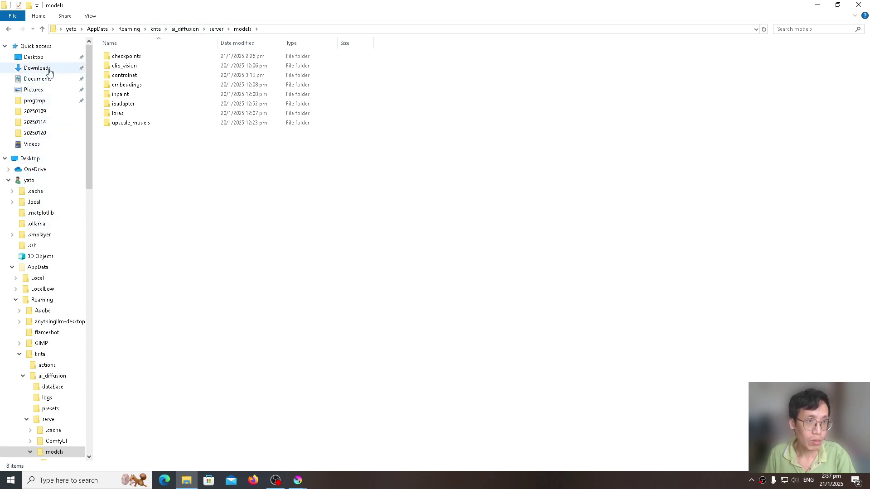
{"action": "key", "text": "ctrl+v"}
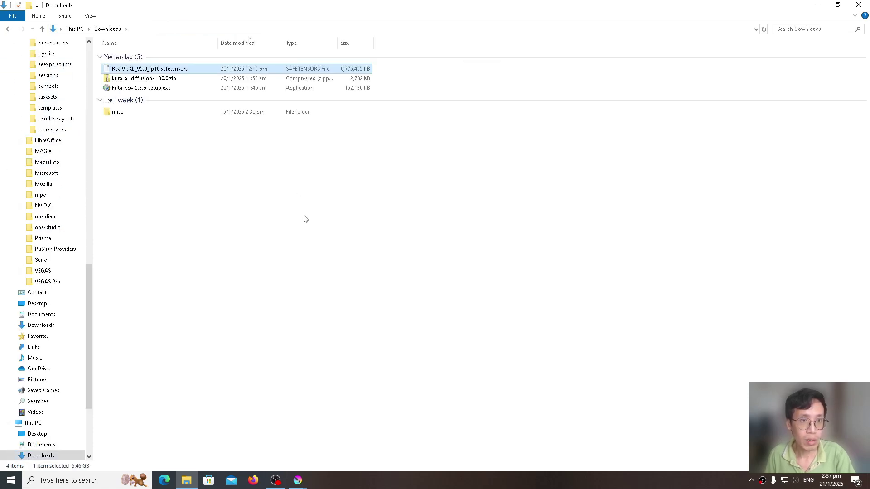
- Restart Krita, closing the Configure Image Diffusion dialog and discarding the unsaved image
{"action": "key", "text": "alt+Tab"}
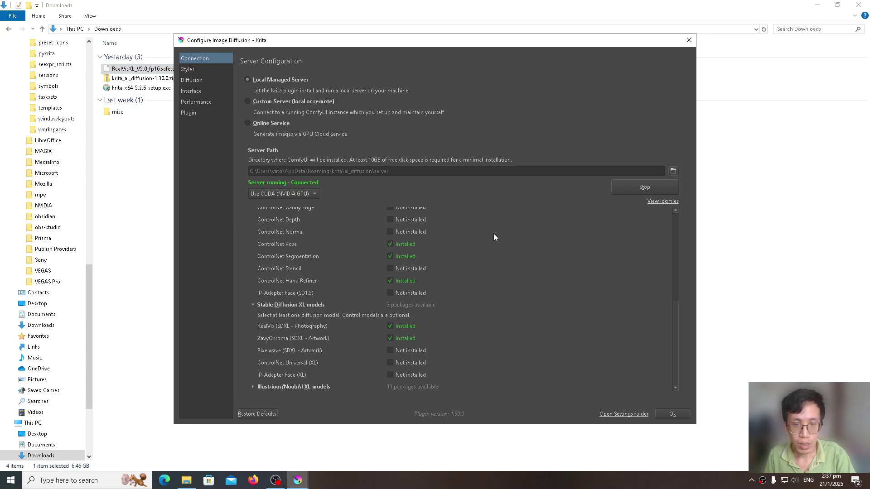
{"action": "left_click", "coordinate": [688, 41]}
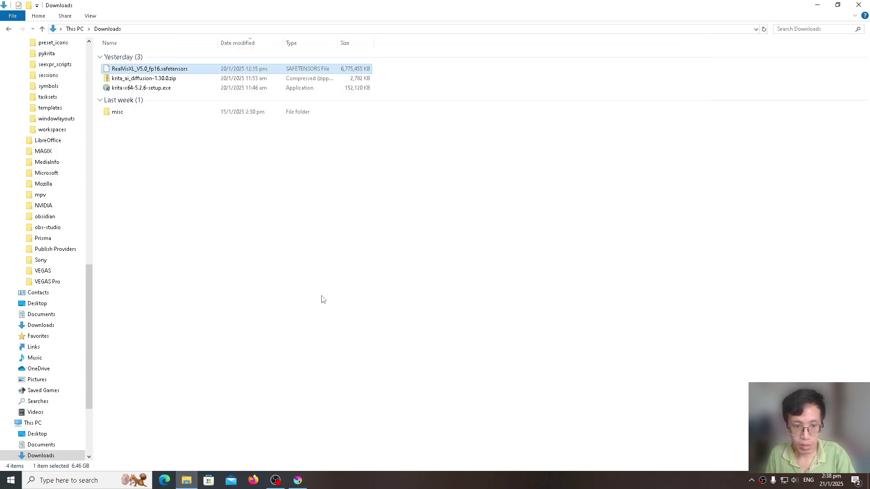
{"action": "left_click", "coordinate": [297, 481]}
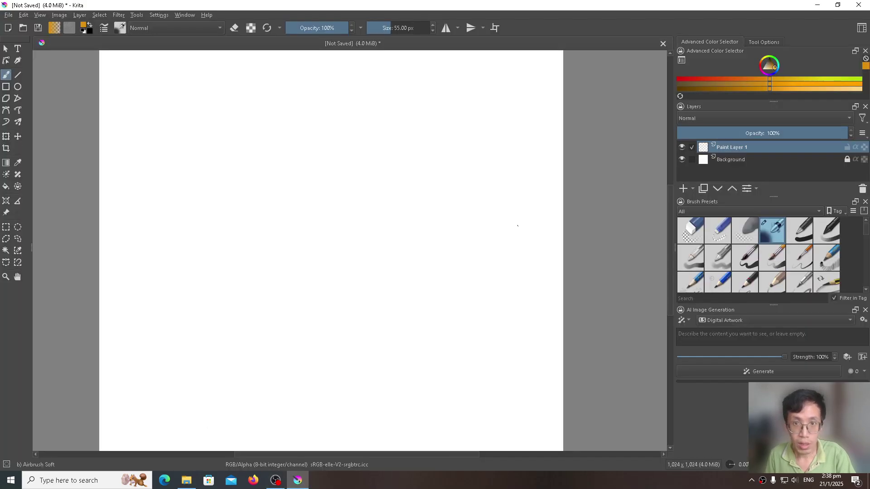
{"action": "left_click", "coordinate": [858, 4]}
{"action": "left_click", "coordinate": [447, 255]}
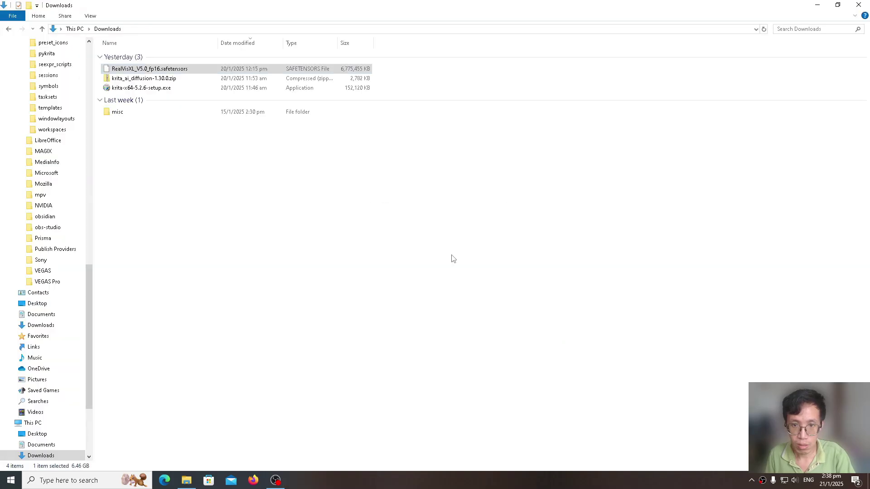
{"action": "key", "text": "super+d"}
{"action": "double_click", "coordinate": [63, 245]}
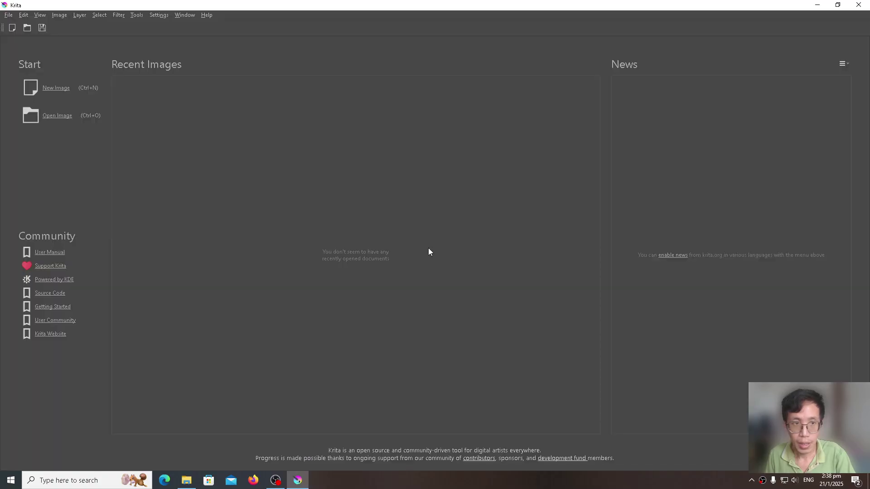
- Create a new blank 1,024 x 1,024 image
{"action": "left_click", "coordinate": [8, 15]}
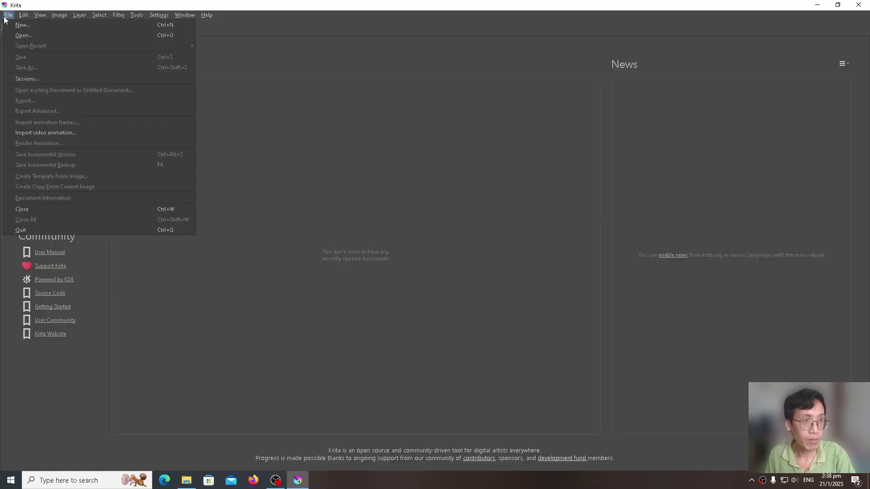
{"action": "left_click", "coordinate": [18, 25]}
{"action": "left_click", "coordinate": [508, 352]}
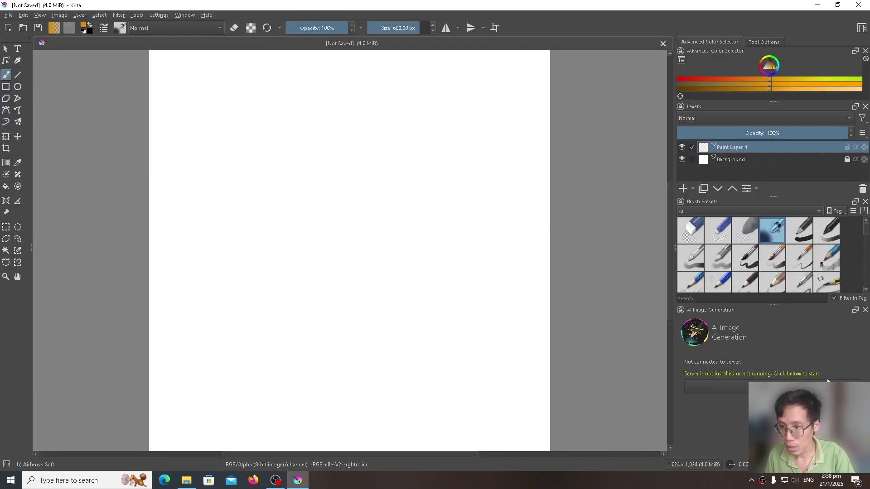
- Open the AI Image Generation server configuration and check RealVis (SDXL - Photography), selecting and deselecting it for installation
{"action": "left_click", "coordinate": [715, 387]}
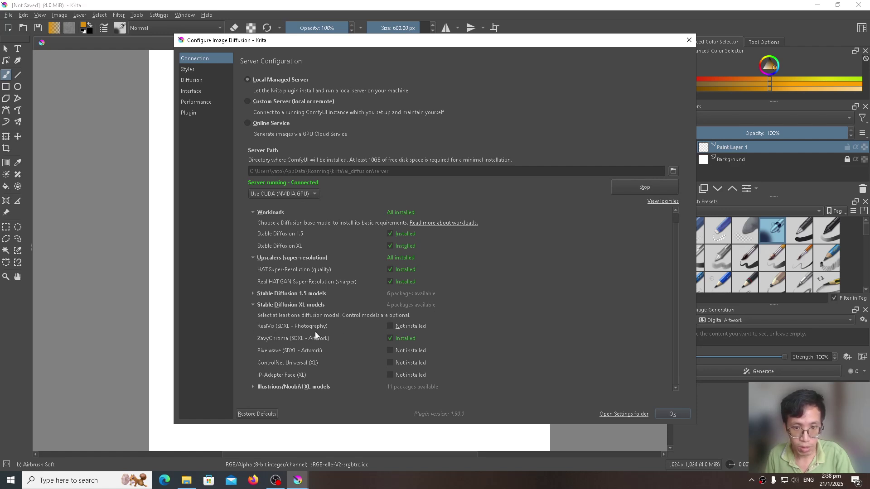
{"action": "left_click", "coordinate": [390, 326]}
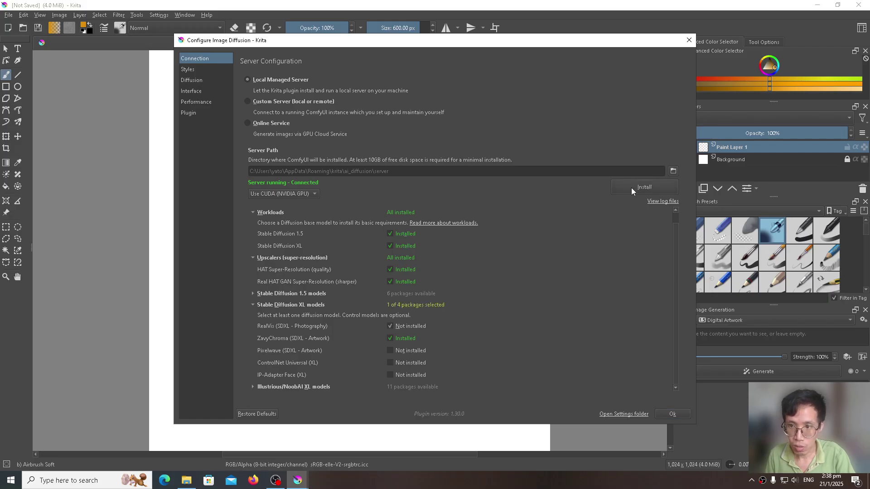
{"action": "left_click", "coordinate": [390, 326]}
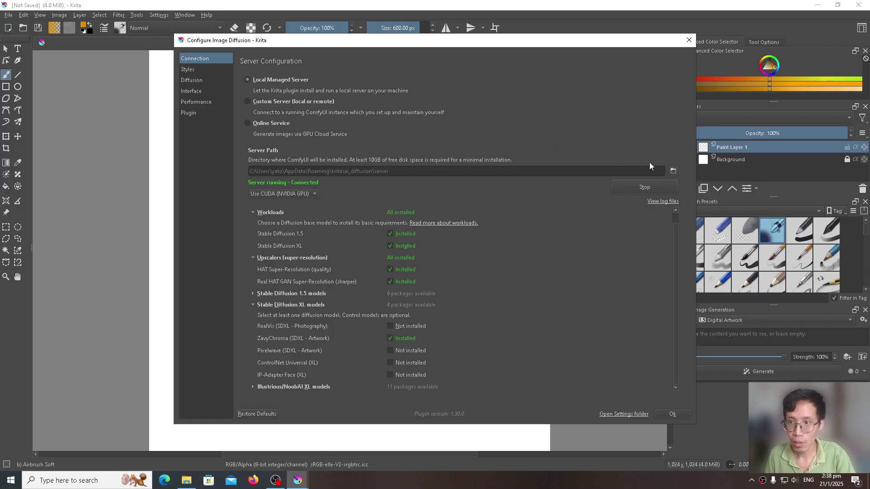
- Copy the server folder's path from the Server Path directory chooser again and close the Configure Image Diffusion dialog
{"action": "left_click", "coordinate": [673, 172]}
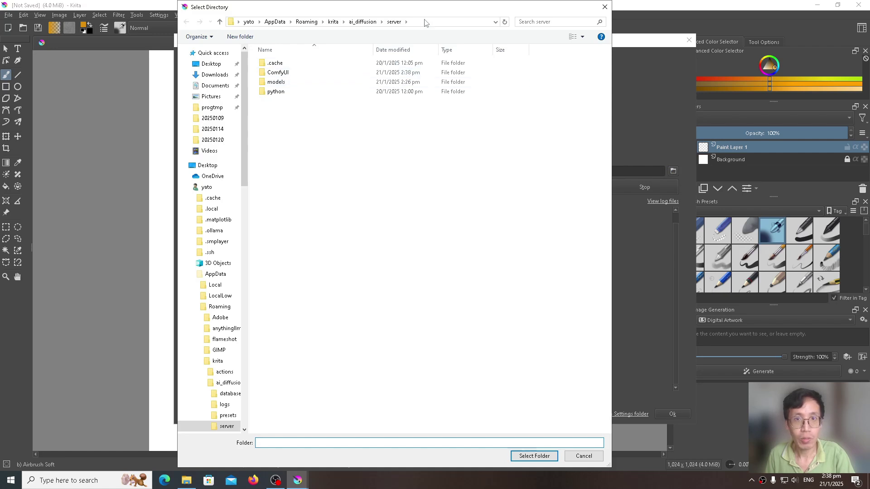
{"action": "left_click", "coordinate": [425, 20]}
{"action": "key", "text": "ctrl+c"}
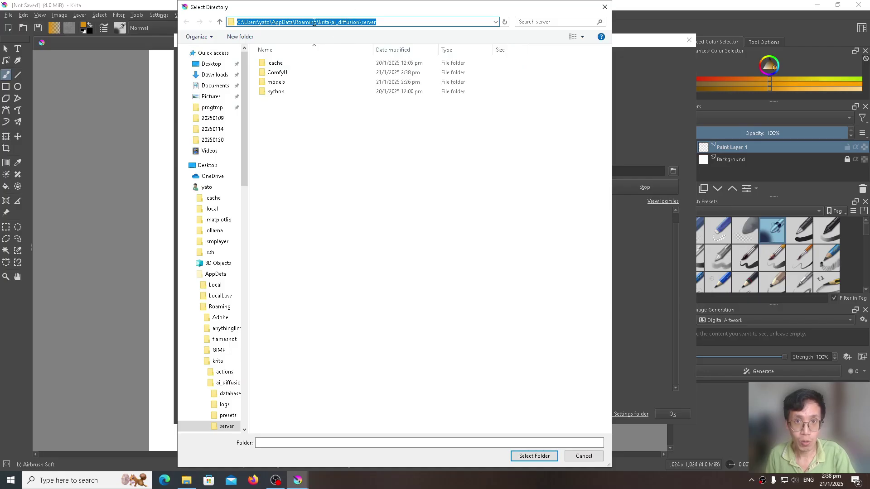
{"action": "left_click", "coordinate": [605, 7]}
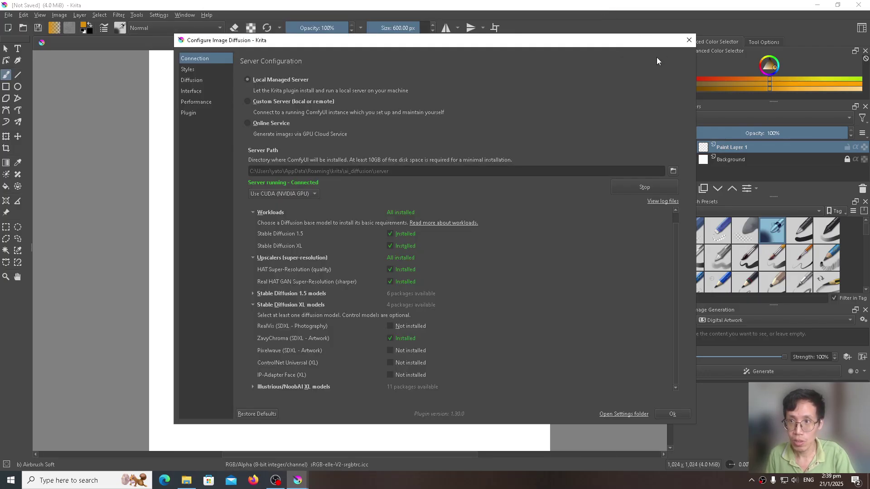
{"action": "left_click", "coordinate": [687, 41]}
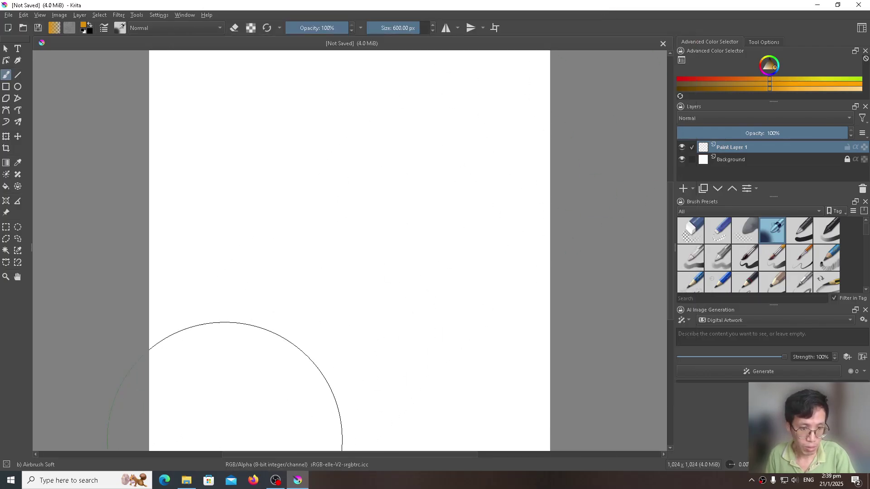
- Switch to File Explorer and arrange the Downloads window side by side with a new File Explorer window
{"action": "left_click", "coordinate": [186, 481]}
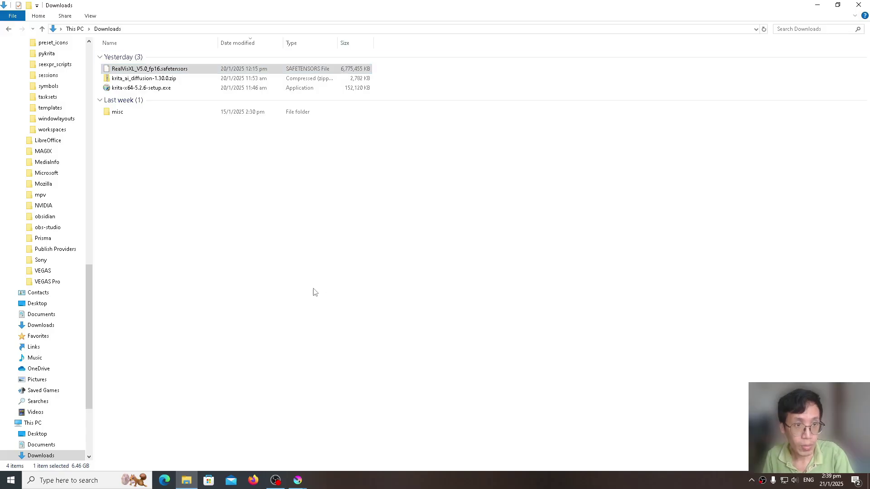
{"action": "key", "text": "super+Left"}
{"action": "key", "text": "super+e"}
{"action": "key", "text": "super+Right"}
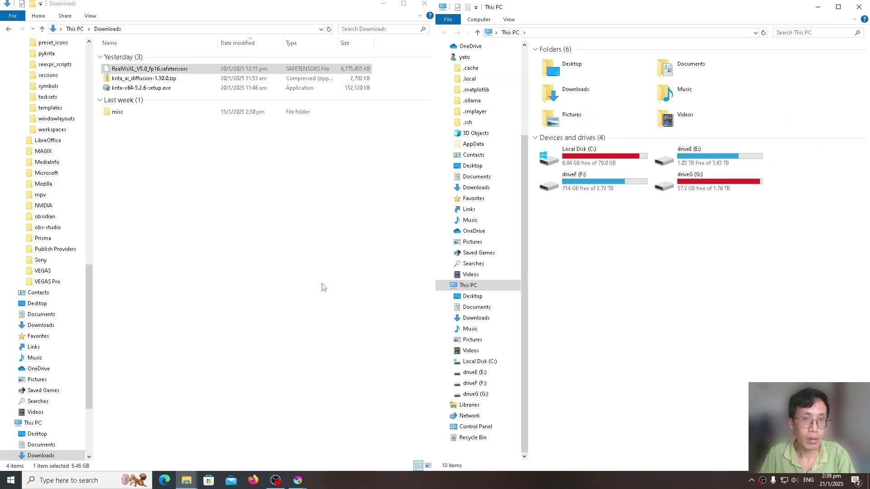
- Go to the copied server path in the new File Explorer window and open its models\checkpoints folder
{"action": "key", "text": "Return"}
{"action": "left_click", "coordinate": [543, 33]}
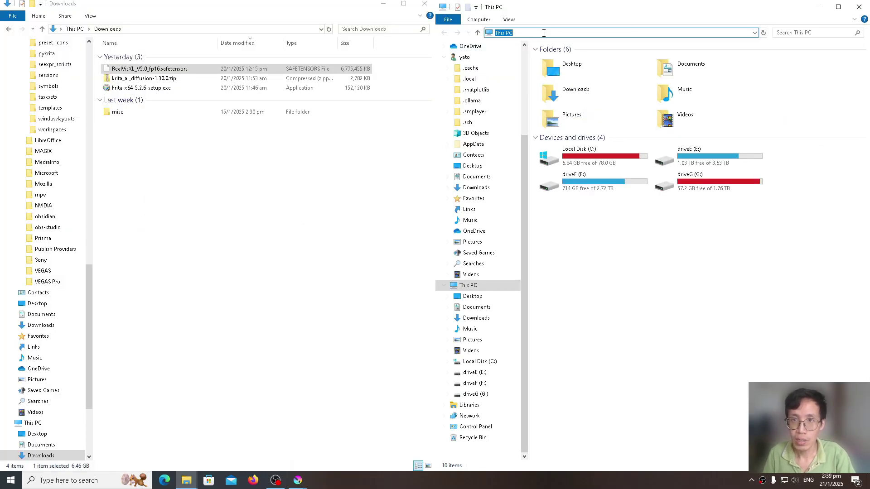
{"action": "key", "text": "ctrl+v"}
{"action": "key", "text": "Return"}
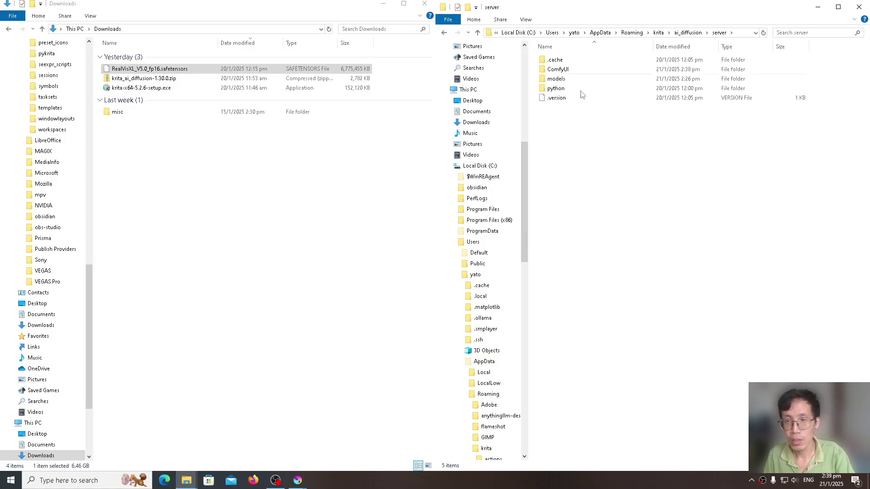
{"action": "double_click", "coordinate": [564, 80]}
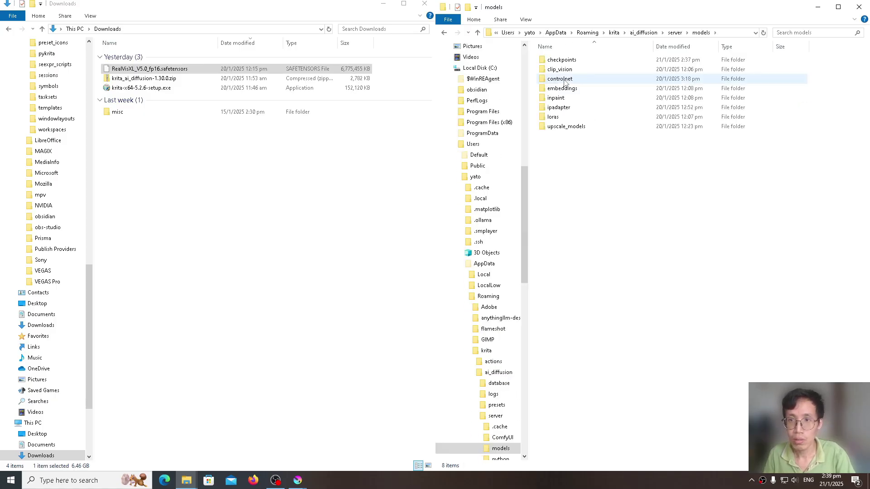
{"action": "double_click", "coordinate": [566, 61]}
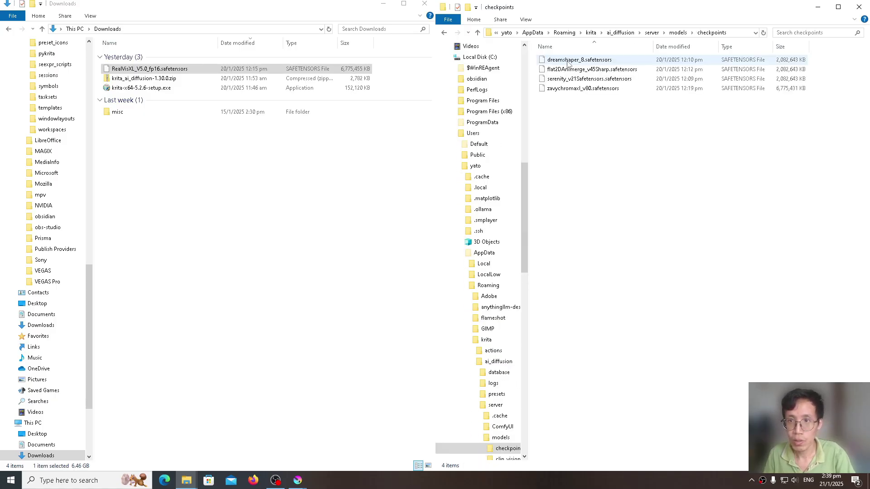
- Move RealVisXL_V5.0_fp16.safetensors from Downloads into the server's checkpoints folder
{"action": "left_click", "coordinate": [154, 70]}
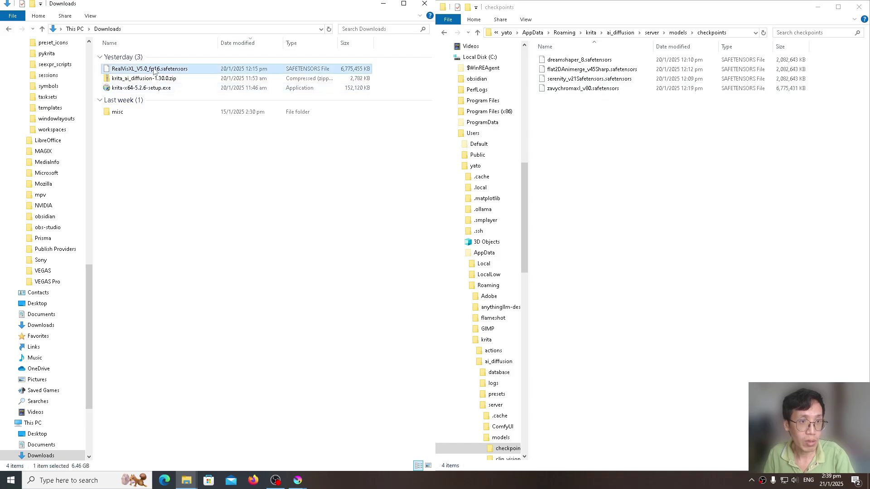
{"action": "left_click", "coordinate": [650, 189]}
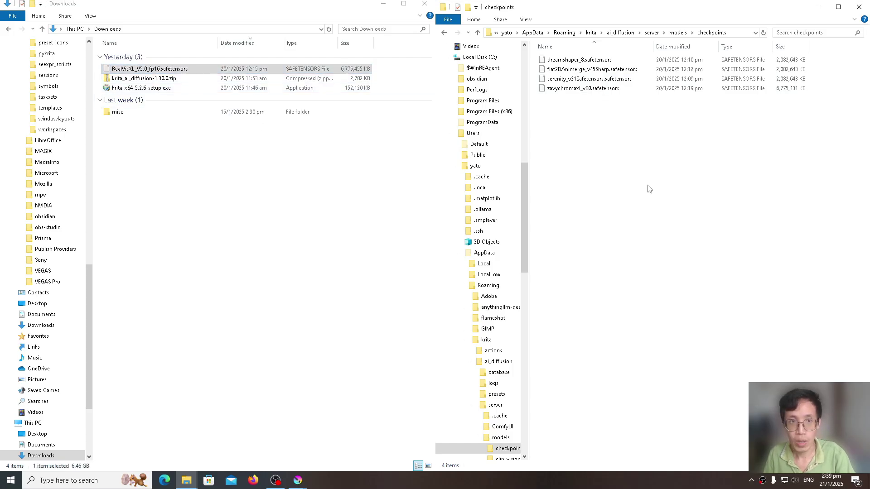
{"action": "key", "text": "ctrl+v"}
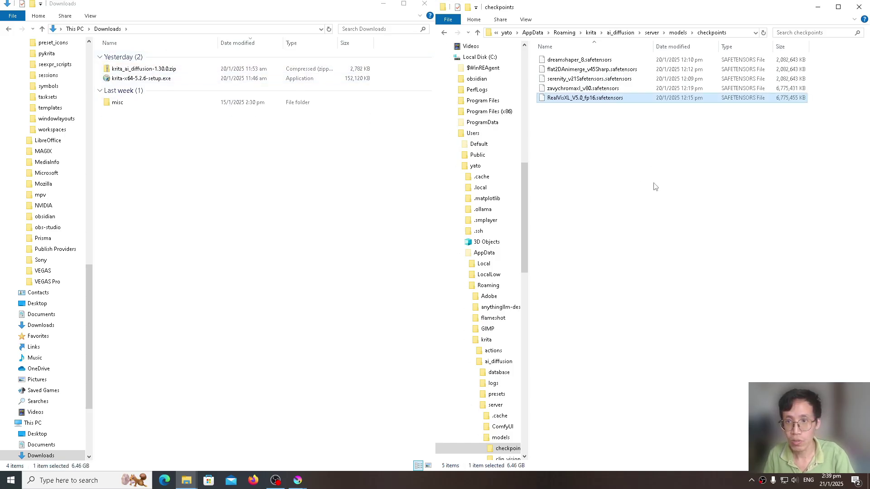
{"action": "left_click", "coordinate": [654, 187]}
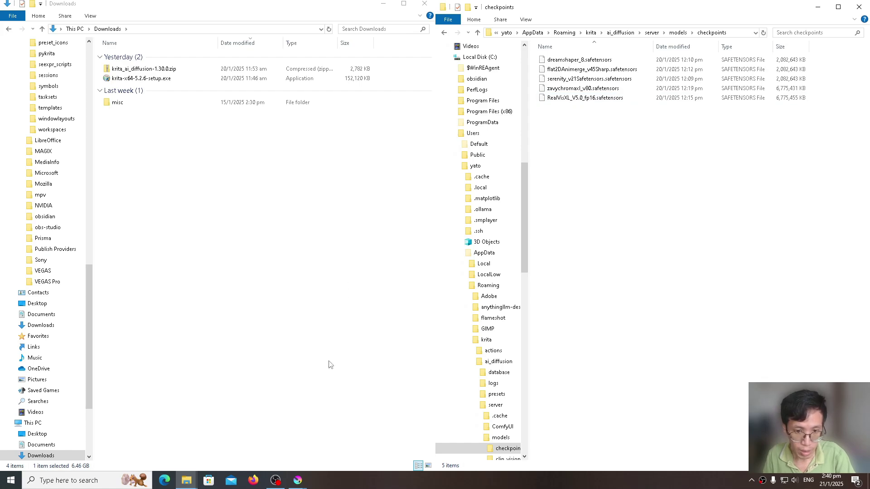
- Close the Configure Image Diffusion dialog, restart Krita and create a new blank 1,024 x 1,024 image
{"action": "left_click", "coordinate": [297, 480]}
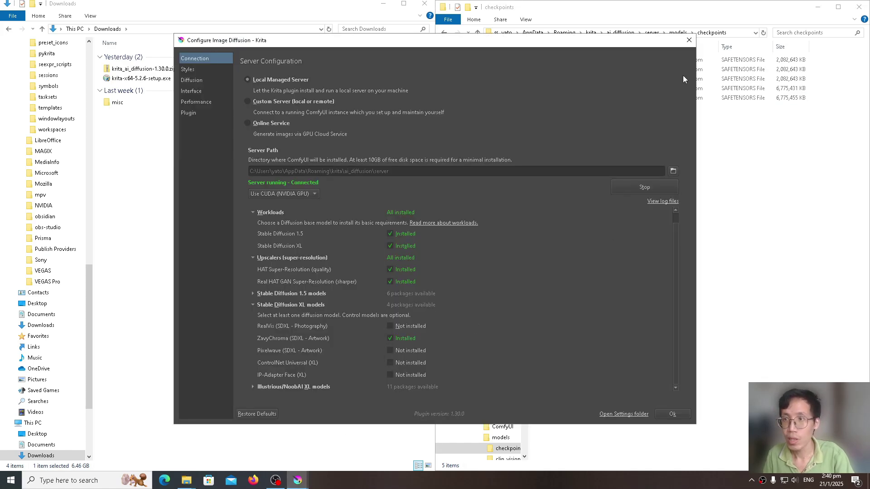
{"action": "left_click", "coordinate": [689, 40]}
{"action": "left_click", "coordinate": [297, 481]}
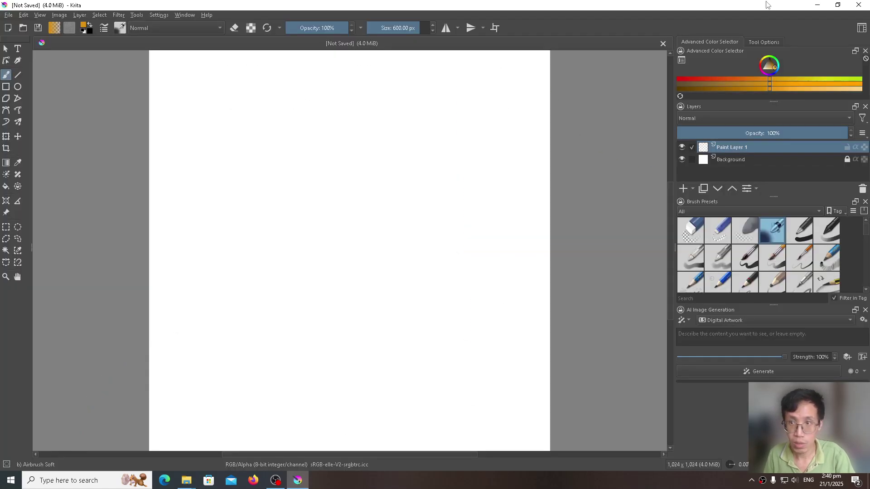
{"action": "left_click", "coordinate": [859, 6]}
{"action": "key", "text": "super+d"}
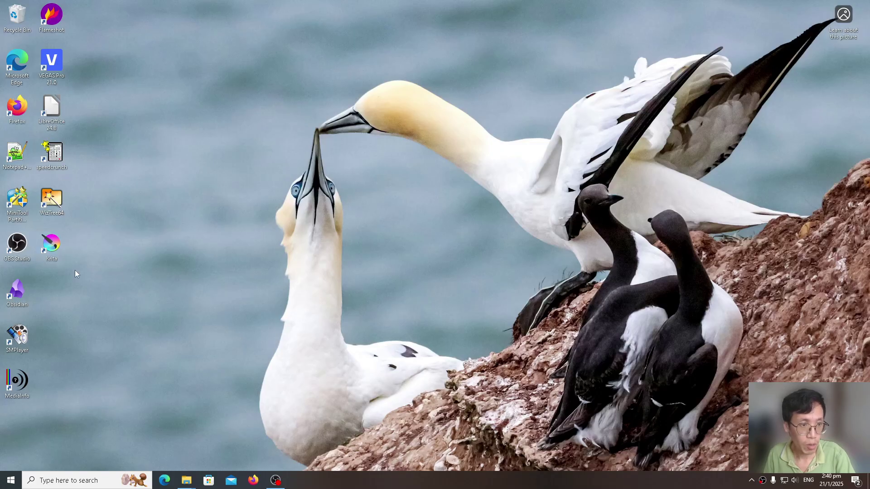
{"action": "double_click", "coordinate": [62, 253]}
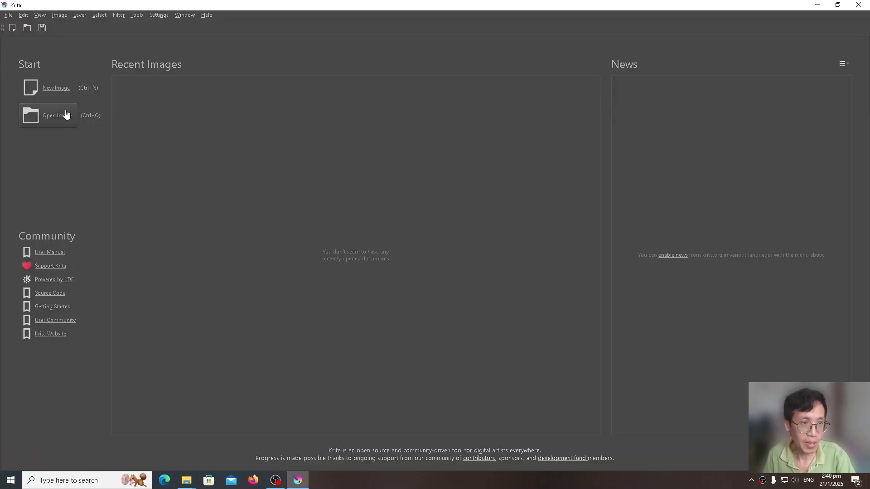
{"action": "left_click", "coordinate": [61, 90]}
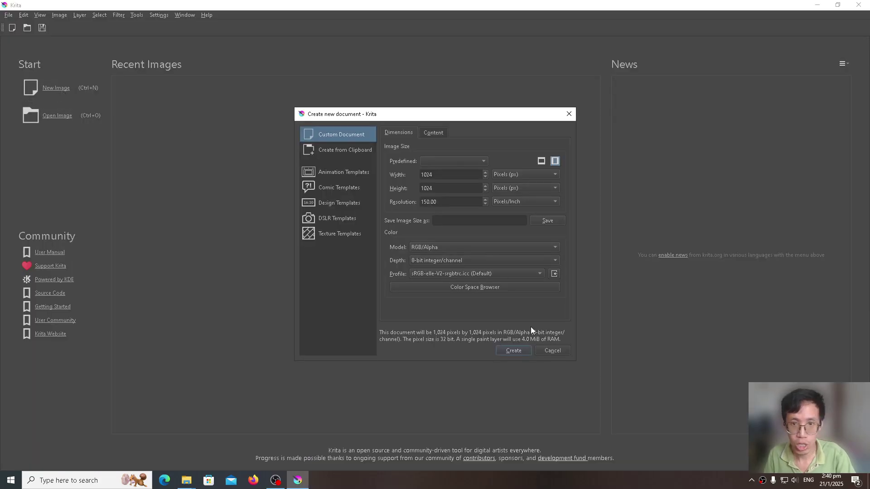
{"action": "left_click", "coordinate": [524, 352]}
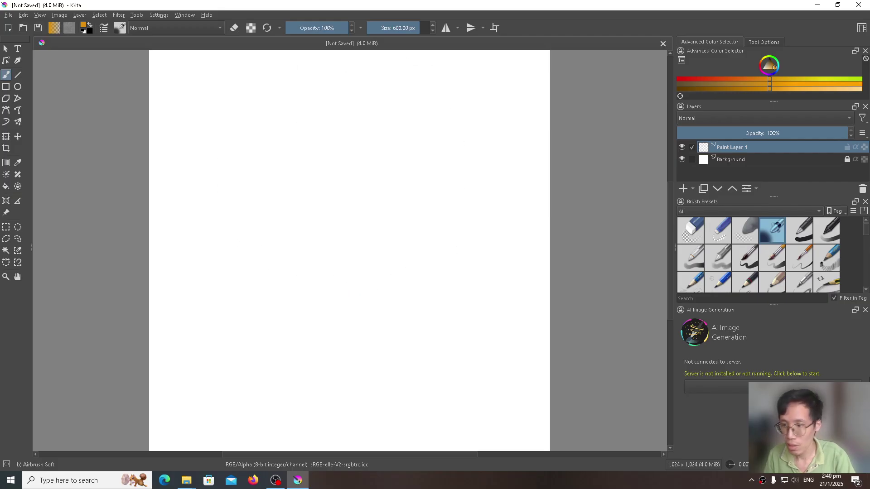
- Open the AI Image Generation server configuration and check the Stable Diffusion XL models, selecting and deselecting Pixelwave (SDXL - Artwork)
{"action": "left_click", "coordinate": [836, 388]}
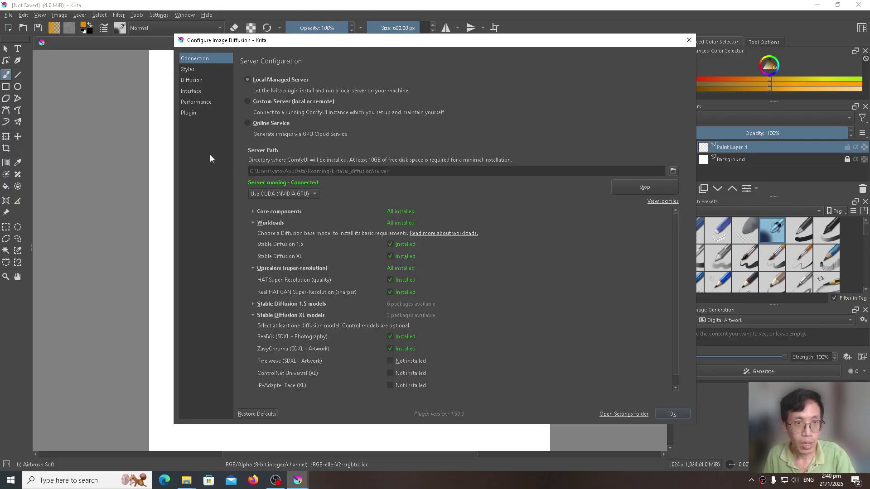
{"action": "scroll", "coordinate": [416, 333], "scroll_direction": "down", "scroll_amount": 1}
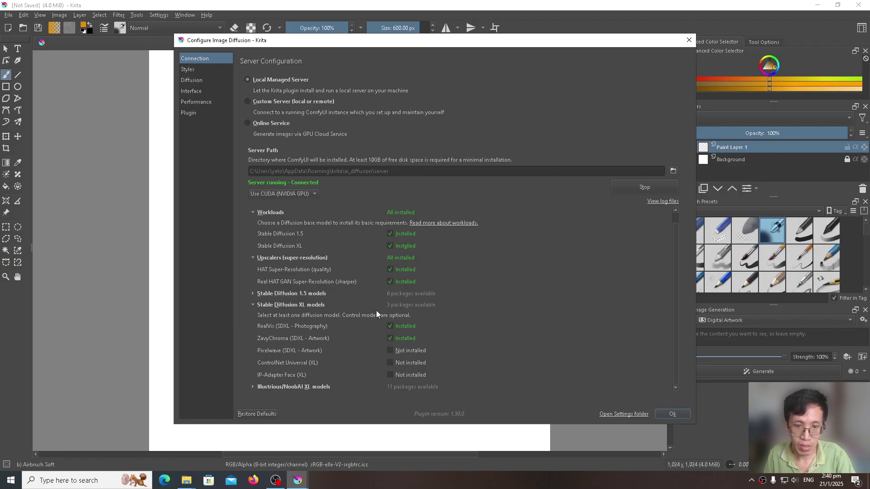
{"action": "left_click", "coordinate": [390, 350]}
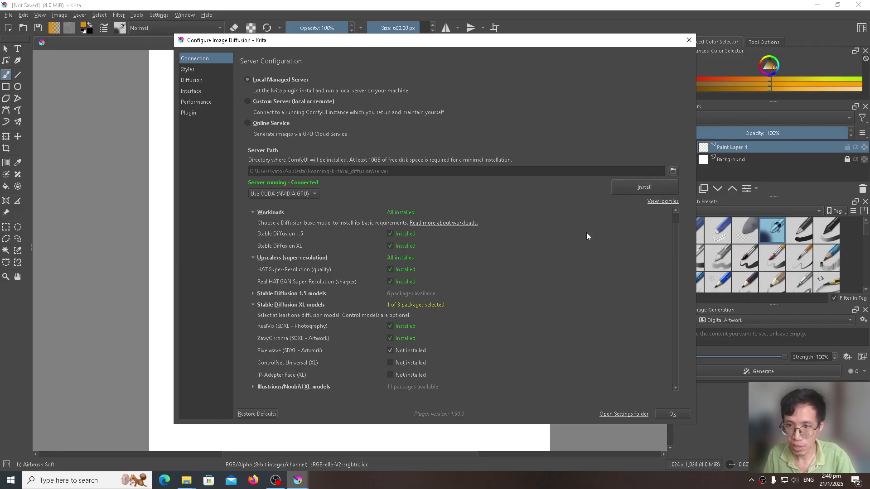
{"action": "left_click", "coordinate": [391, 351]}
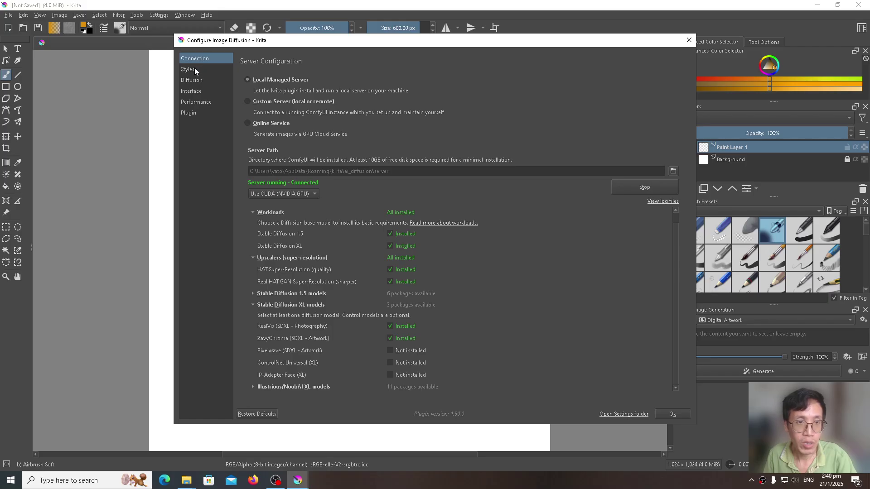
- Set the performance preset of the image diffusion plugin to GPU low (up to 6GB)
{"action": "left_click", "coordinate": [200, 104]}
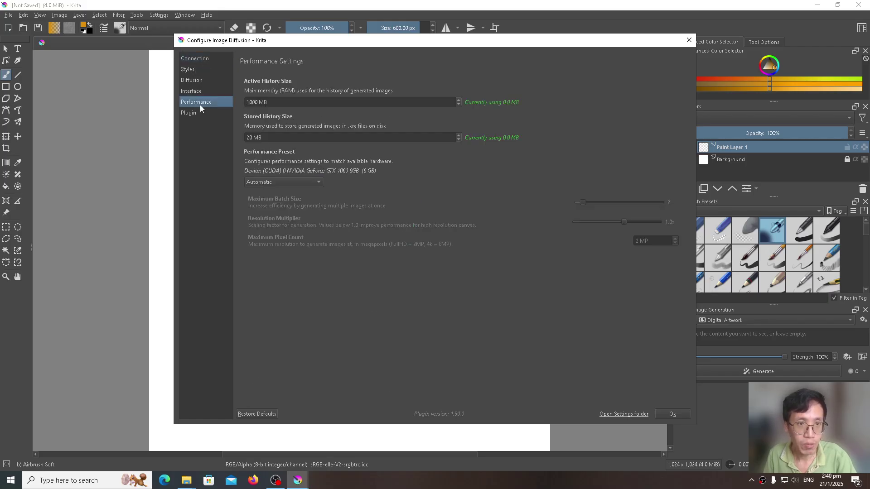
{"action": "left_click", "coordinate": [315, 185]}
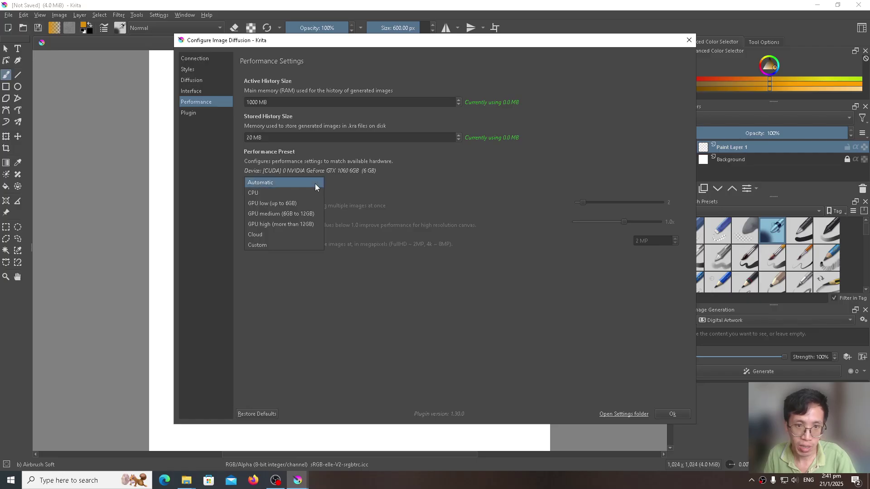
{"action": "left_click", "coordinate": [294, 204]}
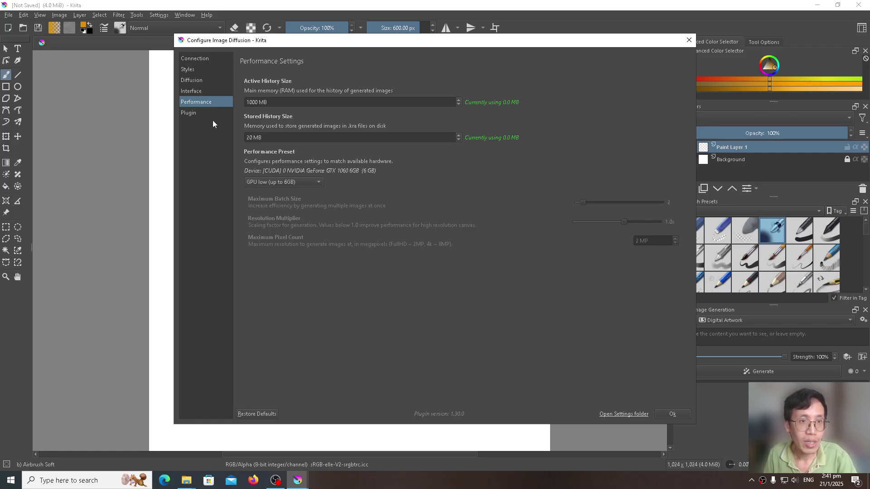
{"action": "left_click", "coordinate": [311, 183]}
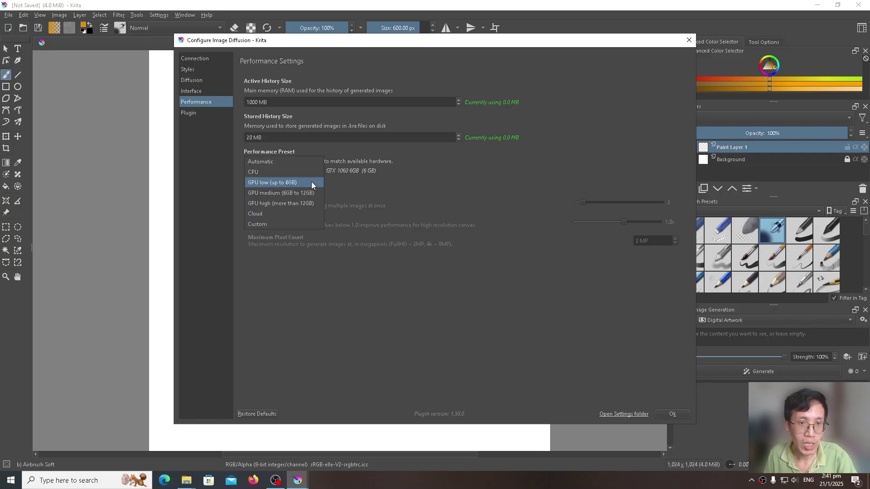
{"action": "left_click", "coordinate": [285, 183]}
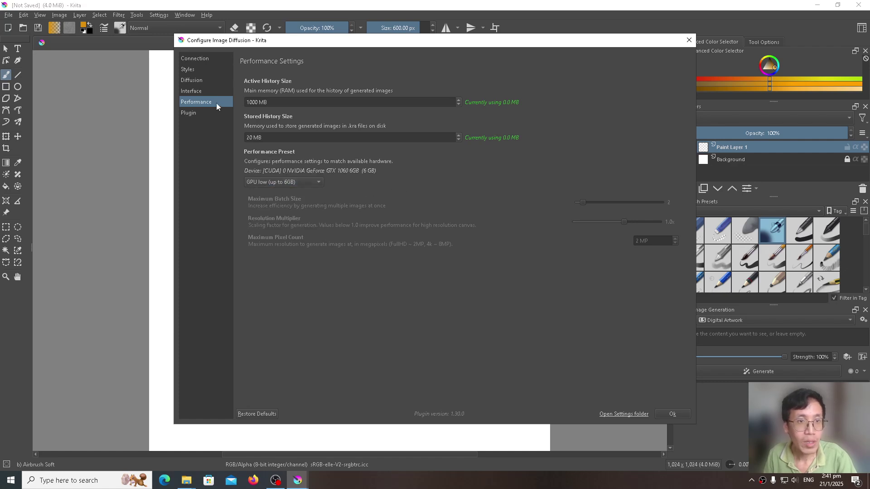
- Show the negative prompt editor through the plugin's interface settings and hide it again
{"action": "left_click", "coordinate": [203, 81]}
{"action": "left_click", "coordinate": [196, 90]}
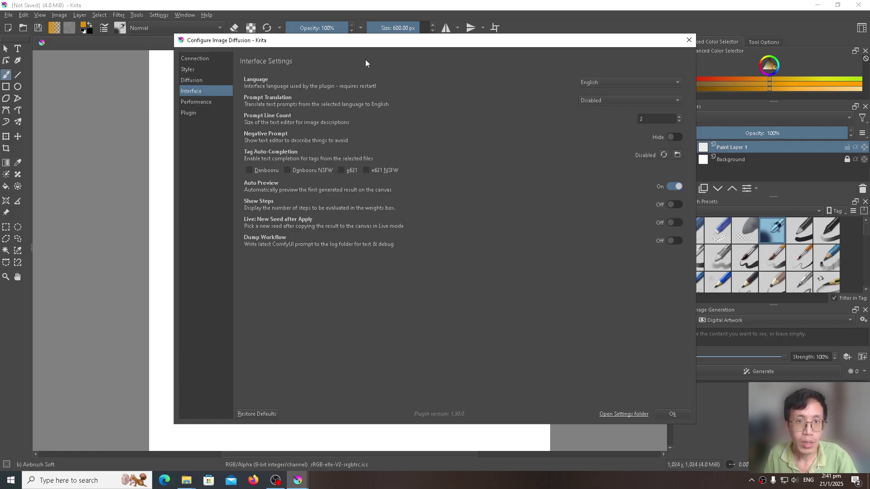
{"action": "left_click_drag", "start_coordinate": [390, 42], "coordinate": [317, 64]}
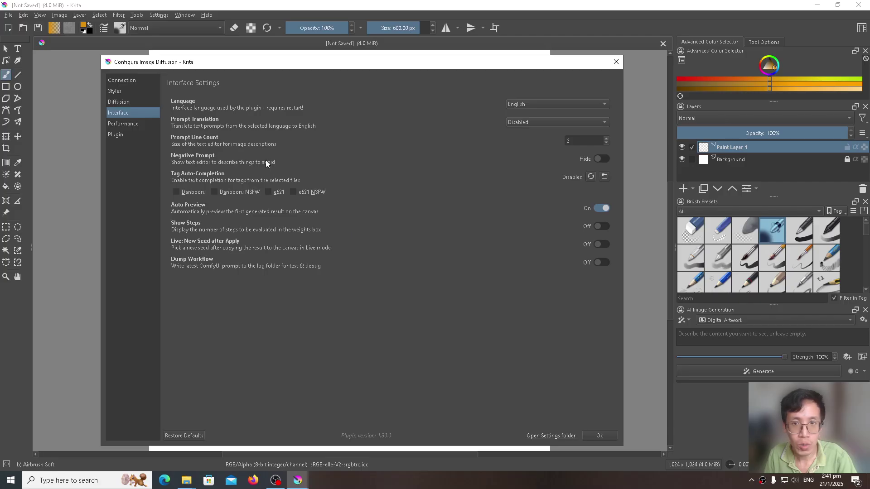
{"action": "left_click", "coordinate": [598, 159]}
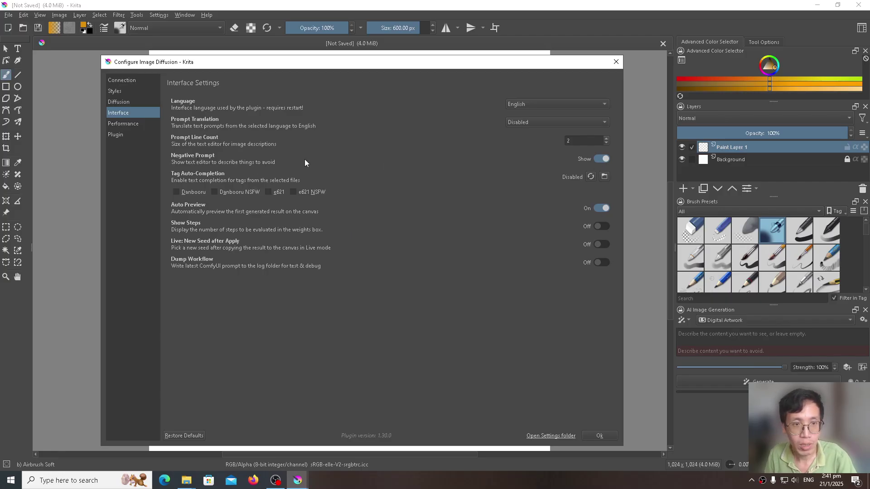
{"action": "left_click", "coordinate": [599, 159]}
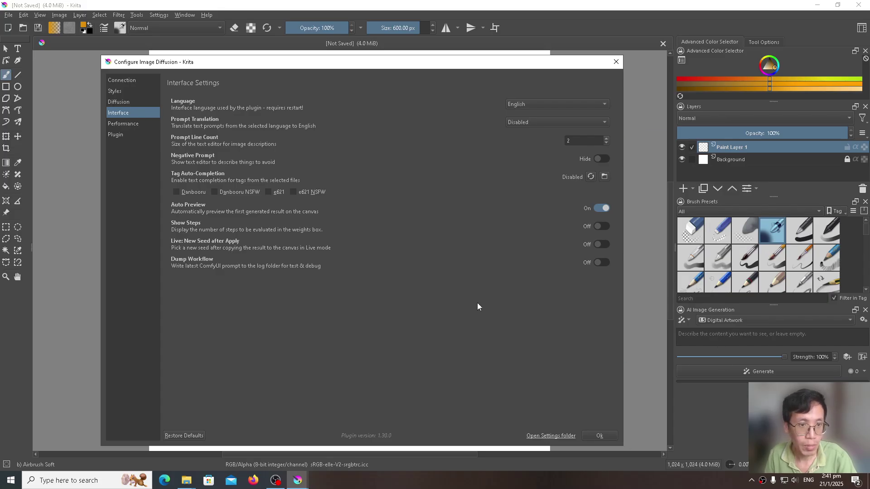
- Look through the plugin's settings pages and display the built-in Digital Artwork style preset to examine its model checkpoint
{"action": "left_click", "coordinate": [117, 135]}
{"action": "left_click", "coordinate": [127, 125]}
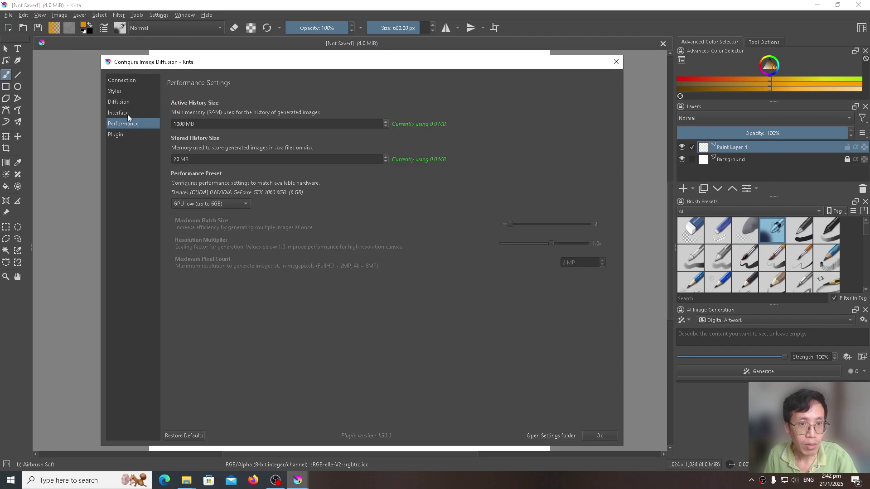
{"action": "left_click", "coordinate": [128, 116]}
{"action": "left_click", "coordinate": [129, 103]}
{"action": "left_click", "coordinate": [128, 93]}
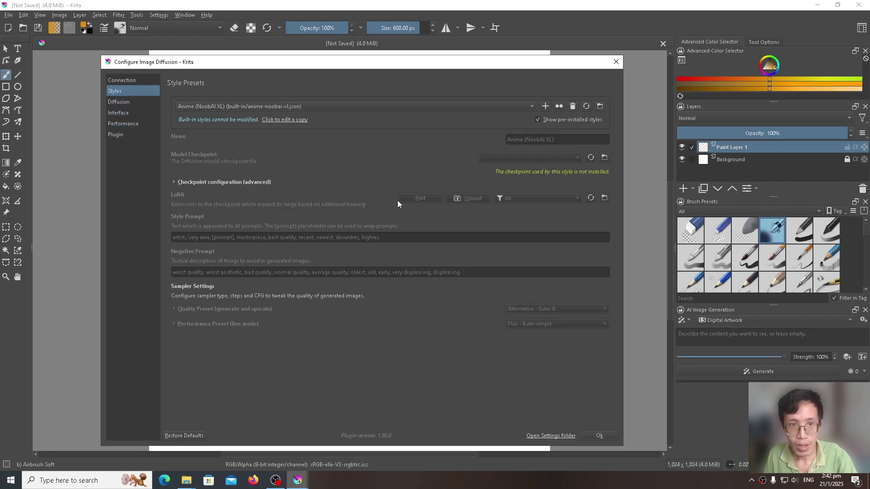
{"action": "left_click", "coordinate": [482, 106]}
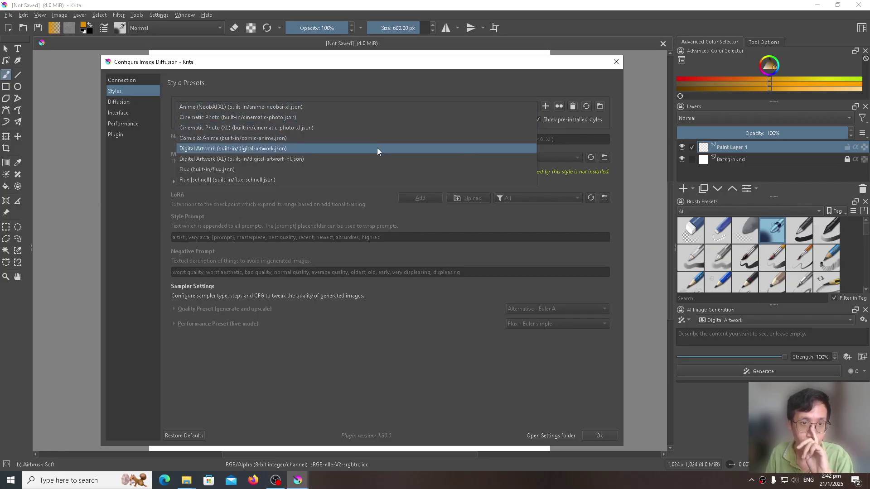
{"action": "left_click", "coordinate": [378, 150]}
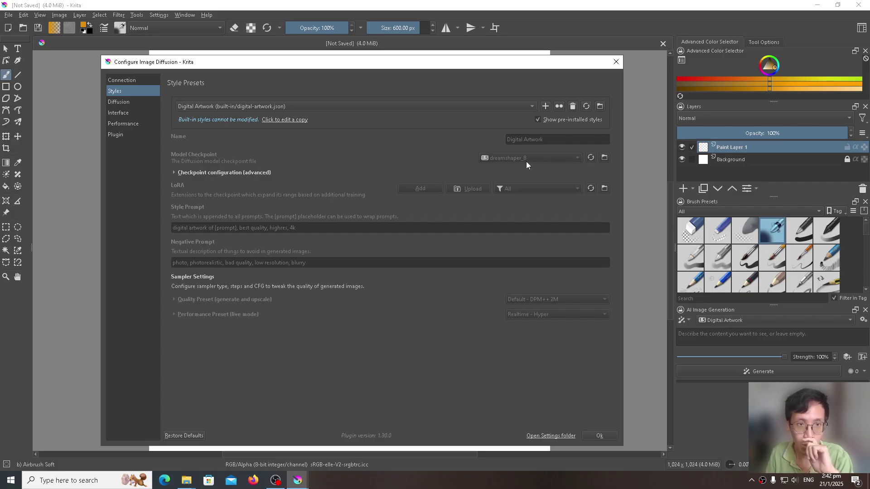
- Look at the installed model files in the checkpoints folder in File Explorer and return to Krita's style settings
{"action": "mouse_move", "coordinate": [186, 480]}
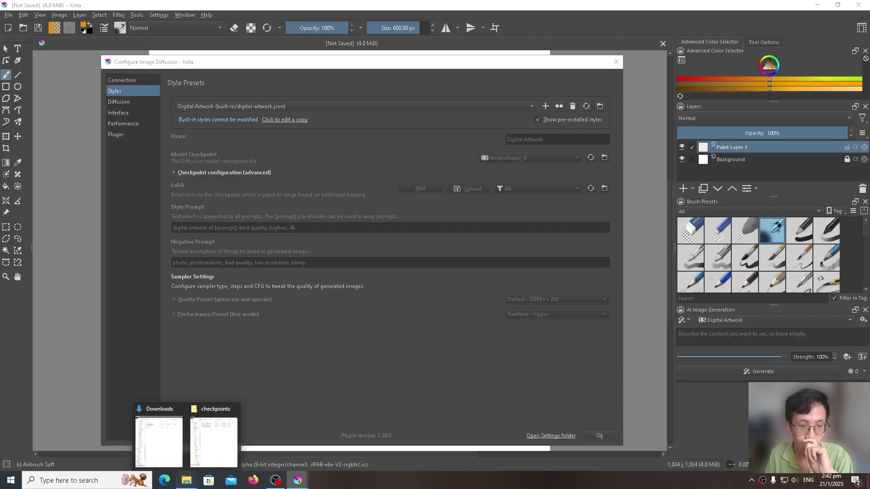
{"action": "left_click", "coordinate": [210, 449]}
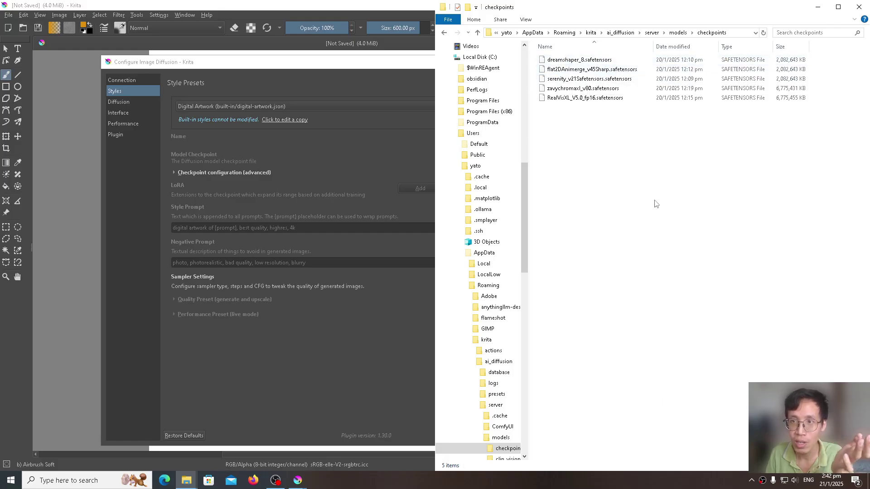
{"action": "left_click", "coordinate": [330, 414]}
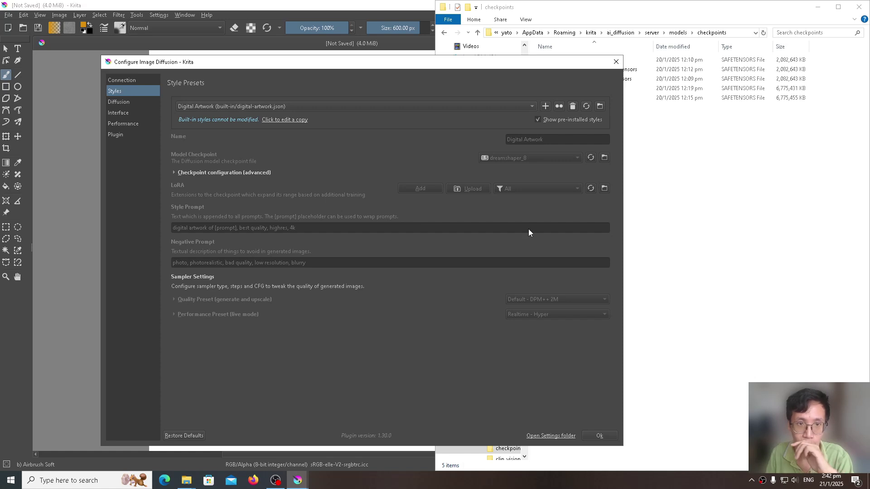
- Duplicate the built-in Anime (NoobAI XL) style preset and open the folder that stores the custom style files
{"action": "left_click", "coordinate": [520, 106]}
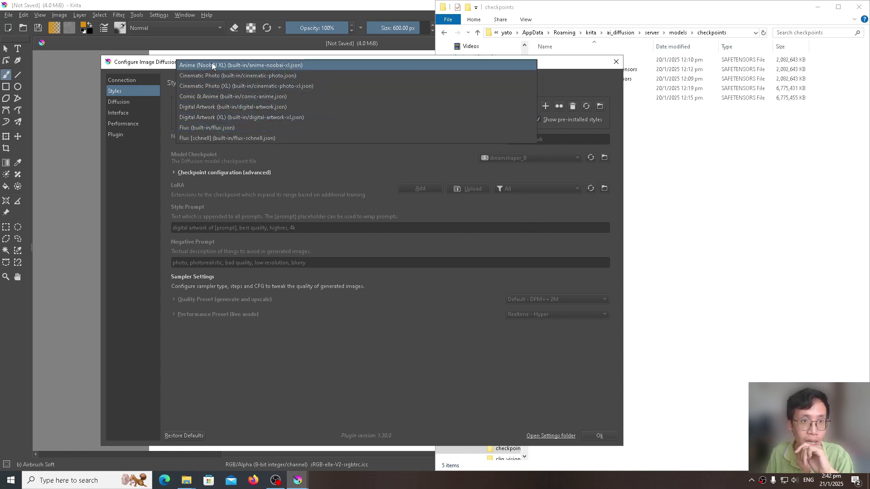
{"action": "left_click", "coordinate": [248, 65]}
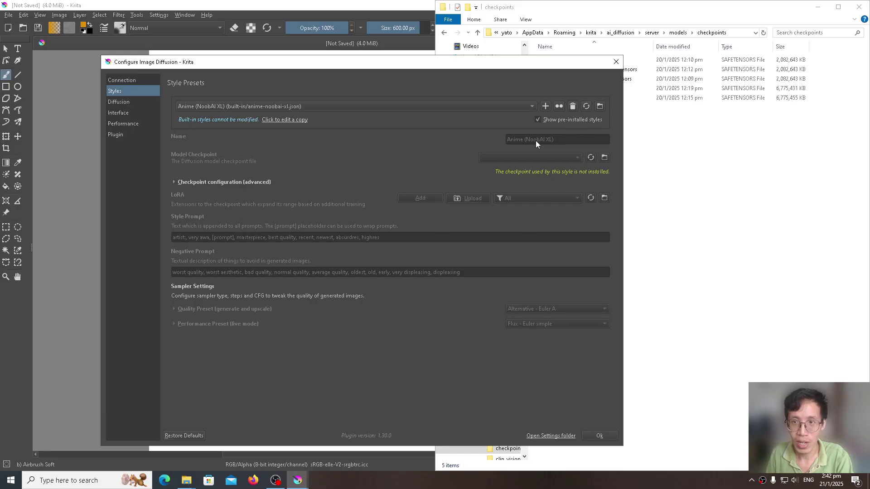
{"action": "left_click", "coordinate": [558, 107]}
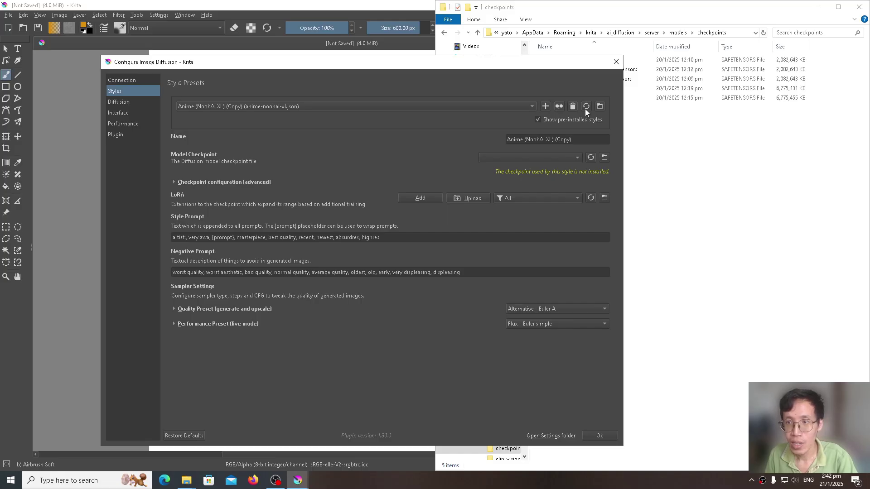
{"action": "left_click", "coordinate": [601, 109]}
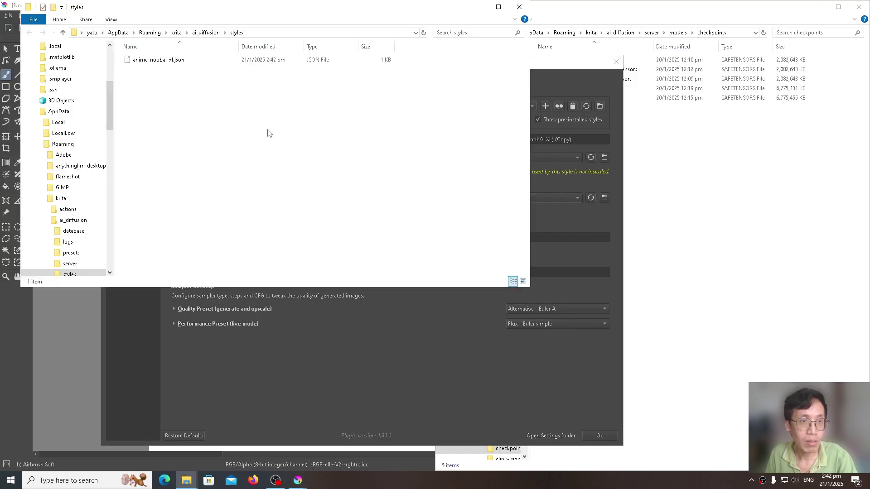
- Launch Notepad and open anime-noobai-xl.json from the styles folder in it
{"action": "key", "text": "super"}
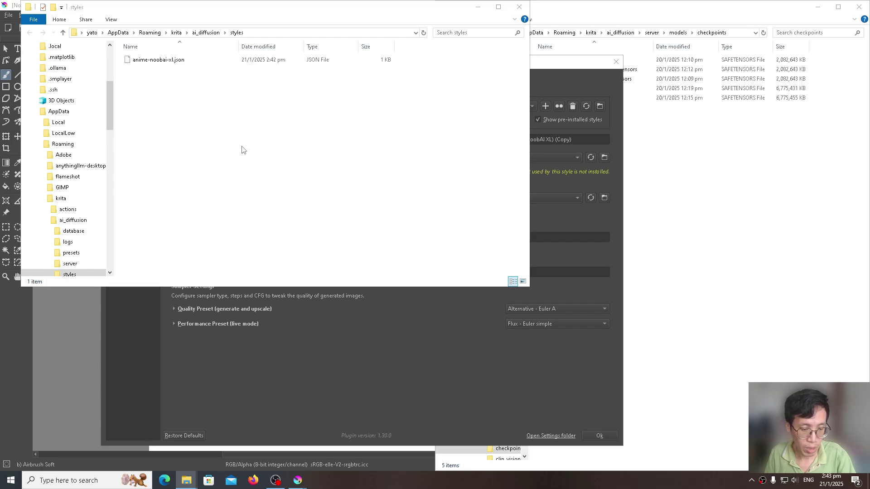
{"action": "left_click", "coordinate": [243, 149]}
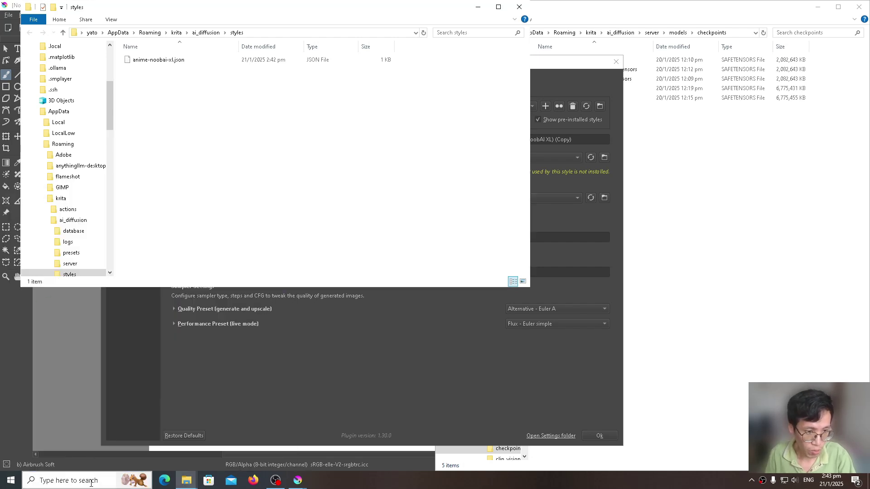
{"action": "left_click", "coordinate": [67, 476]}
{"action": "type", "text": "notepad"}
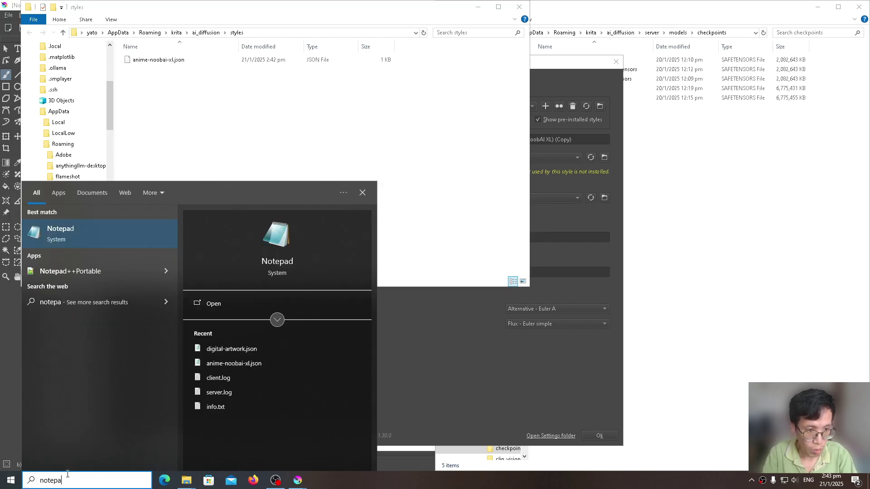
{"action": "left_click", "coordinate": [57, 237]}
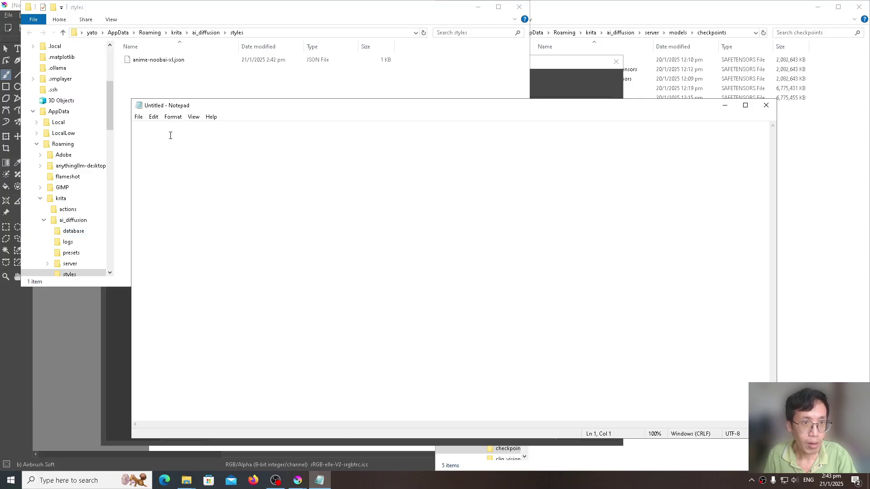
{"action": "left_click_drag", "start_coordinate": [151, 61], "coordinate": [235, 194]}
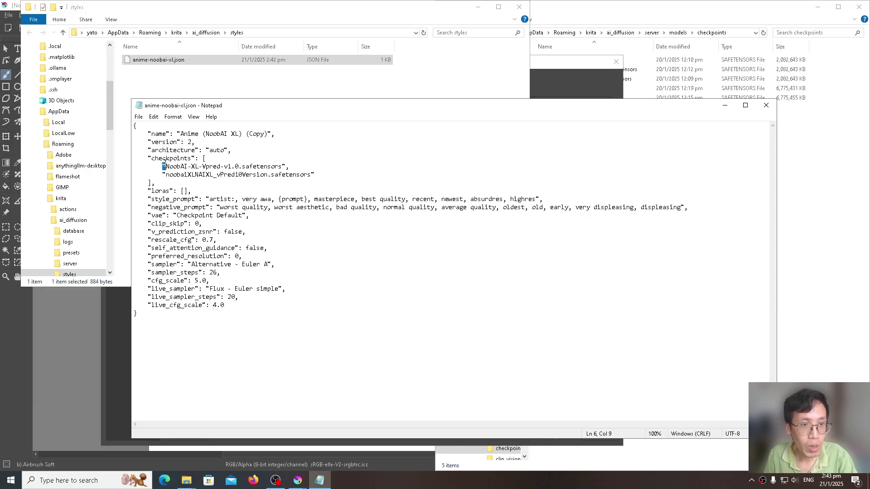
- Highlight the NoobAI-XL-Vpred-v1.0.safetensors entry in the style file's checkpoints list and close the file
{"action": "left_click", "coordinate": [174, 167]}
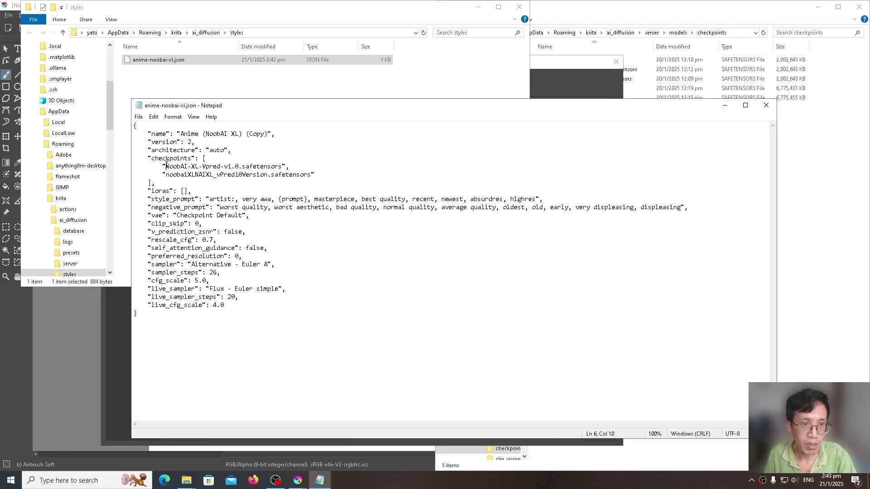
{"action": "left_click_drag", "start_coordinate": [166, 166], "coordinate": [281, 166]}
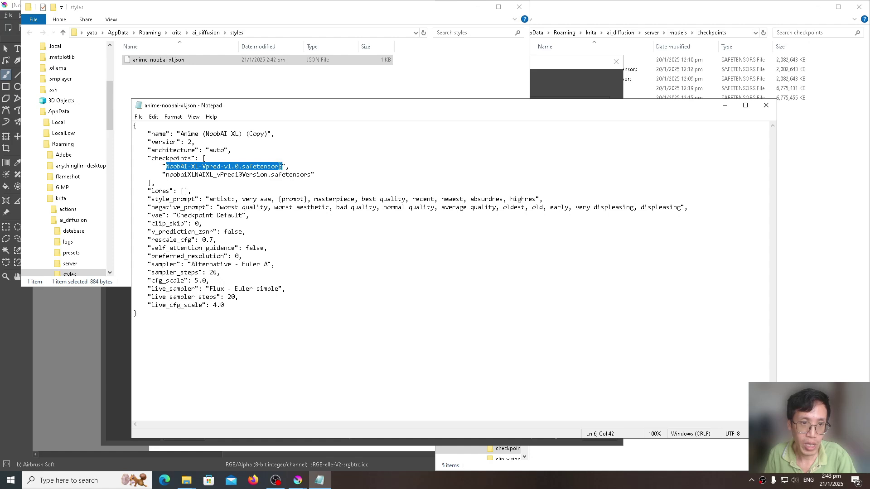
{"action": "left_click", "coordinate": [766, 105]}
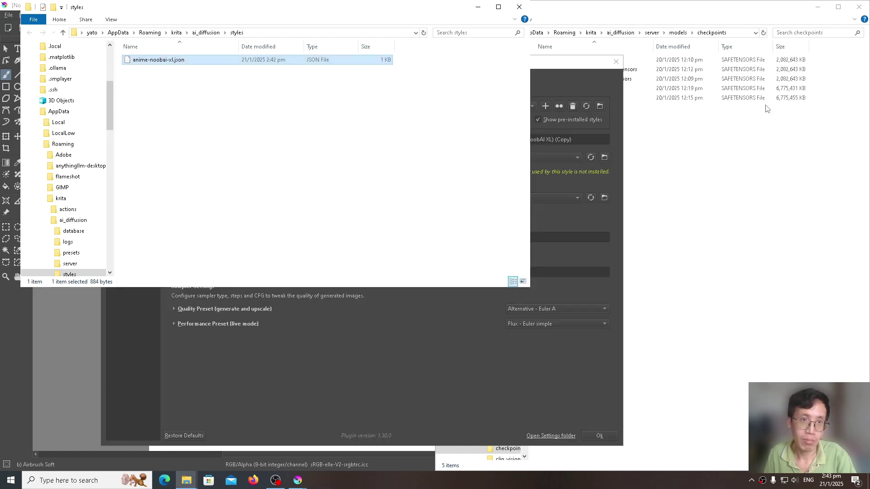
{"action": "left_click", "coordinate": [285, 159]}
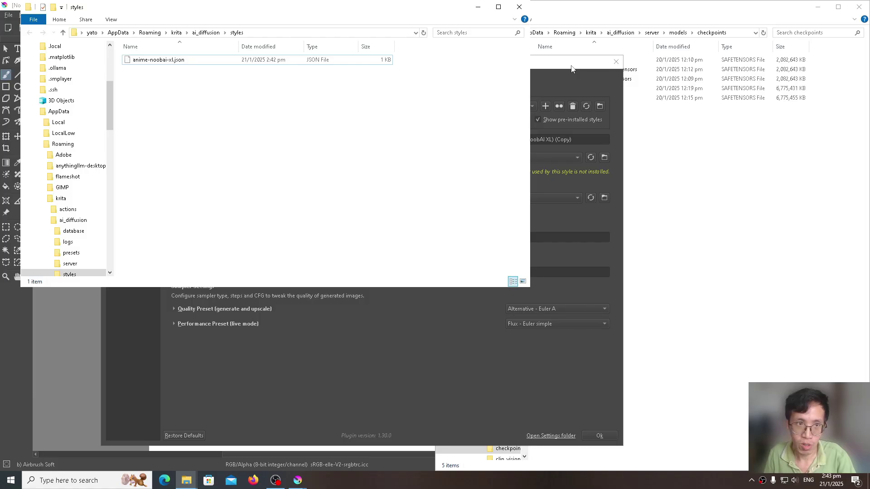
- Delete the Anime (NoobAI XL) (Copy) style preset in Krita and check the styles folder for its file
{"action": "left_click", "coordinate": [572, 68]}
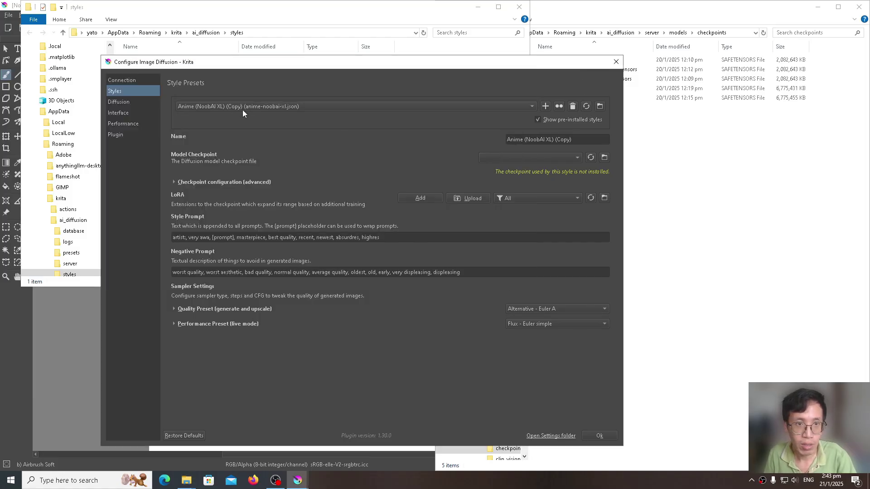
{"action": "left_click", "coordinate": [572, 106]}
{"action": "left_click", "coordinate": [334, 14]}
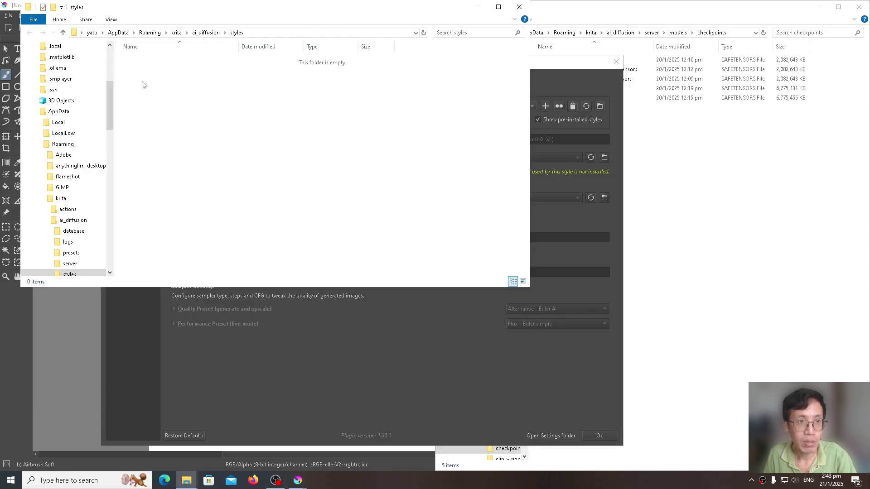
{"action": "left_click", "coordinate": [579, 68]}
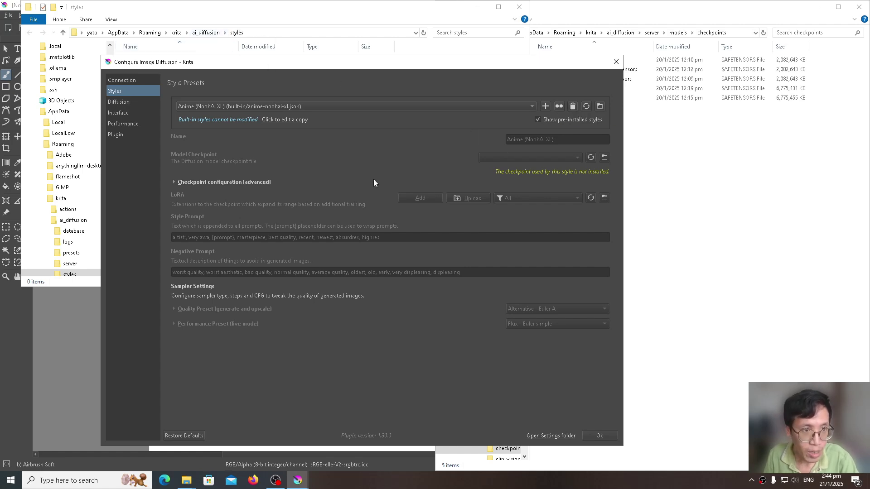
- Expand the Illustrious/NoobAI XL models in the server configuration, and select and deselect NoobAI XL (Illustrious - Anime)
{"action": "left_click", "coordinate": [128, 103]}
{"action": "left_click", "coordinate": [123, 81]}
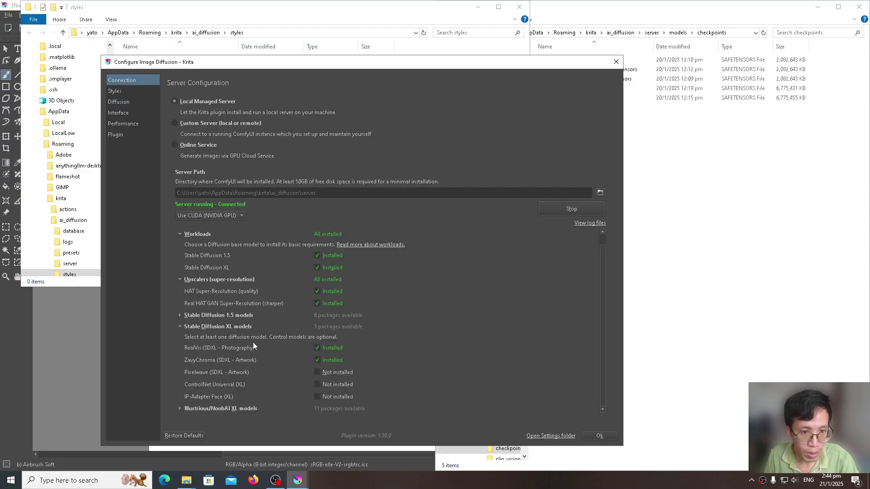
{"action": "left_click", "coordinate": [179, 408]}
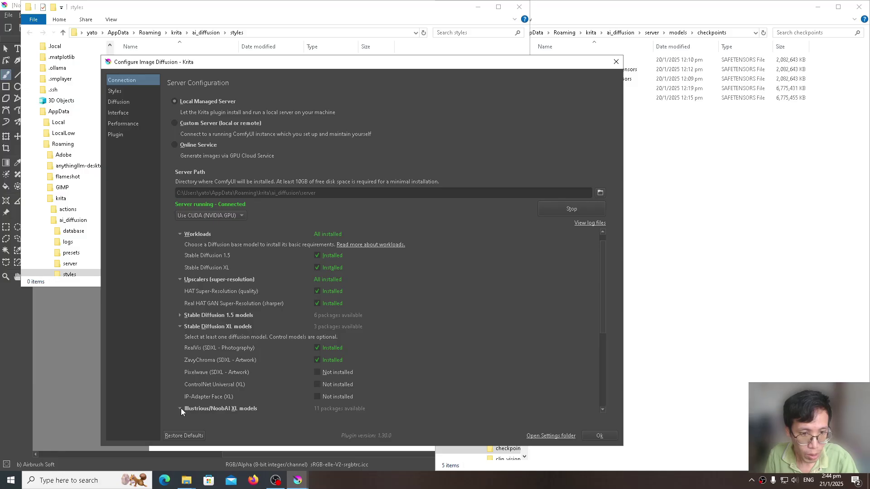
{"action": "scroll", "coordinate": [263, 393], "scroll_direction": "down", "scroll_amount": 4}
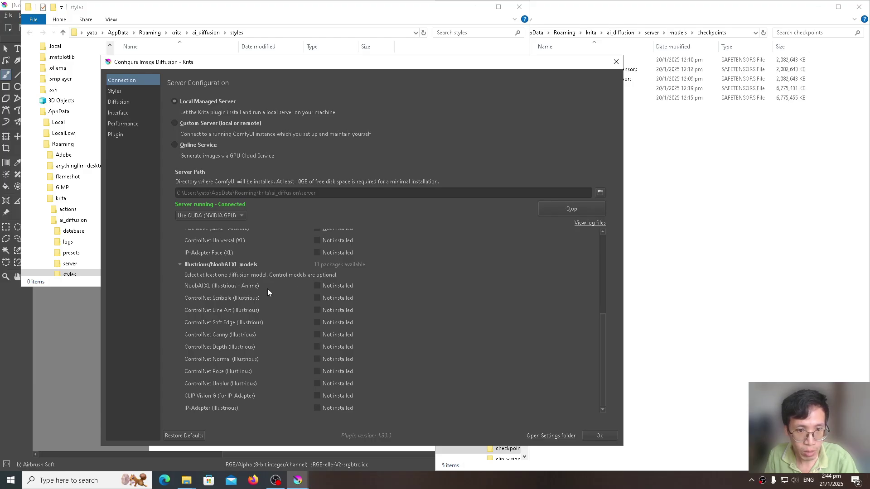
{"action": "left_click", "coordinate": [318, 286]}
{"action": "scroll", "coordinate": [473, 303], "scroll_direction": "up", "scroll_amount": 3}
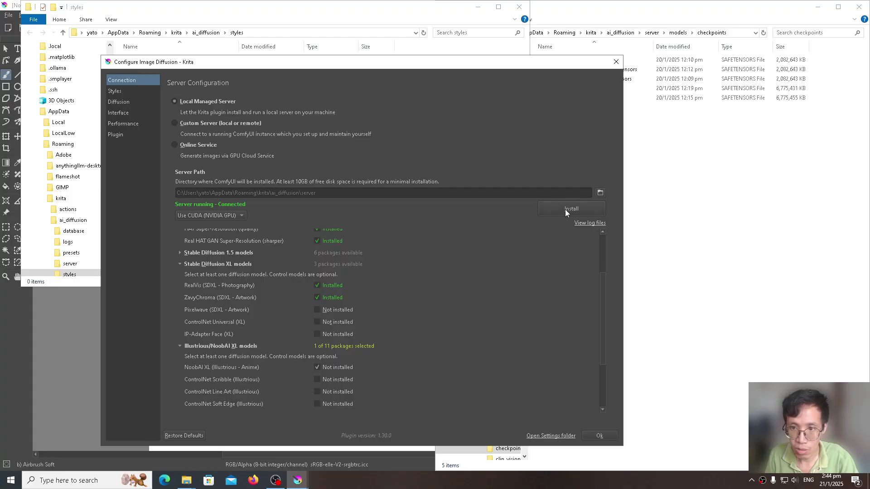
{"action": "left_click", "coordinate": [317, 368]}
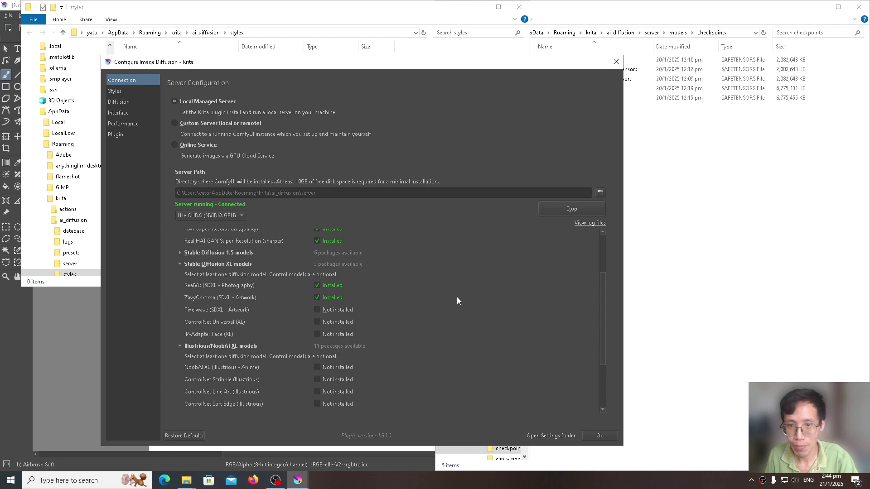